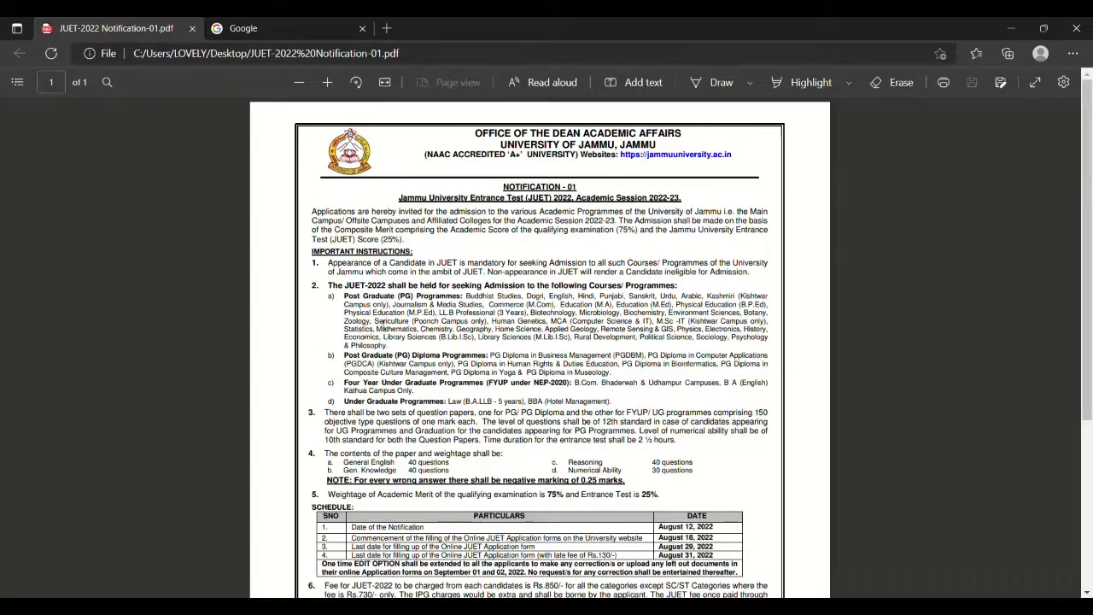
# Read the rest of the JUET-2022 notification PDF, then switch to the Google tab.
pyautogui.scroll(-1, 406, 284)
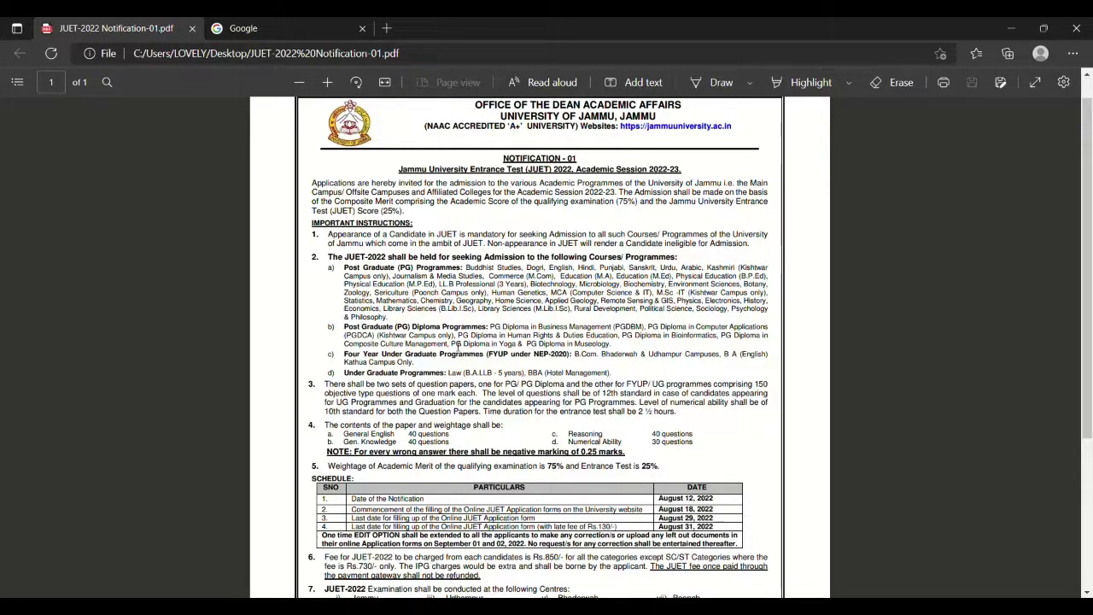
pyautogui.scroll(-1, 456, 345)
pyautogui.scroll(-1, 457, 346)
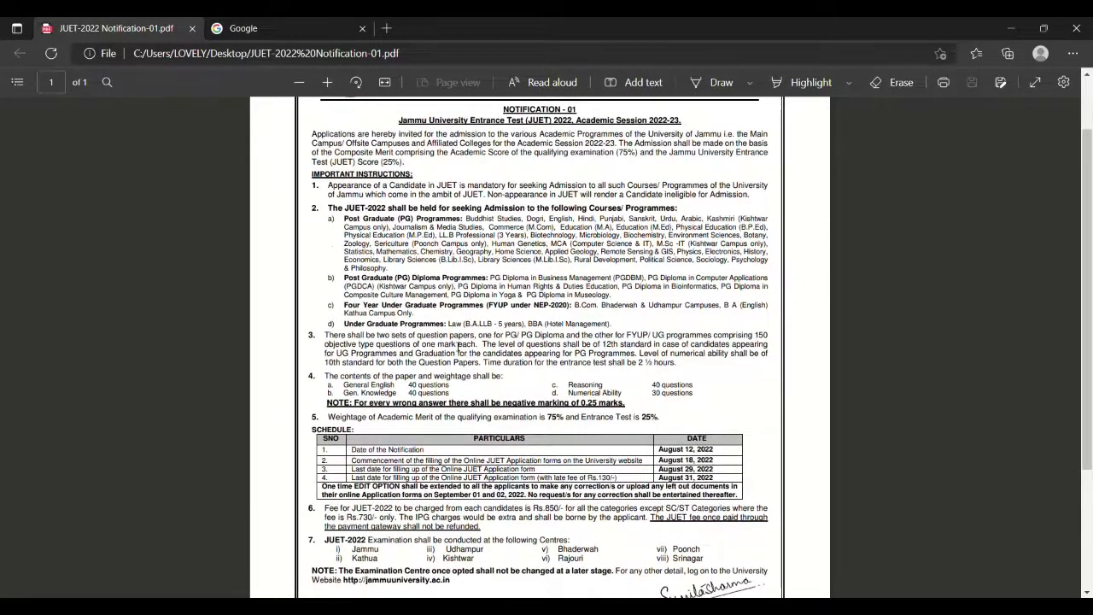
pyautogui.scroll(-3, 419, 345)
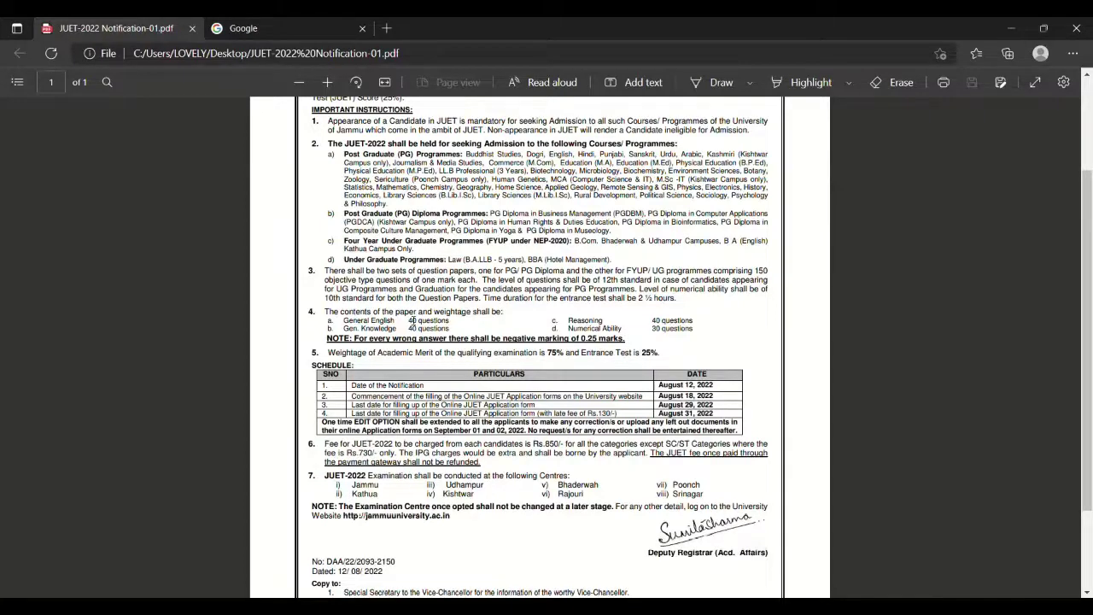
pyautogui.scroll(-1, 404, 324)
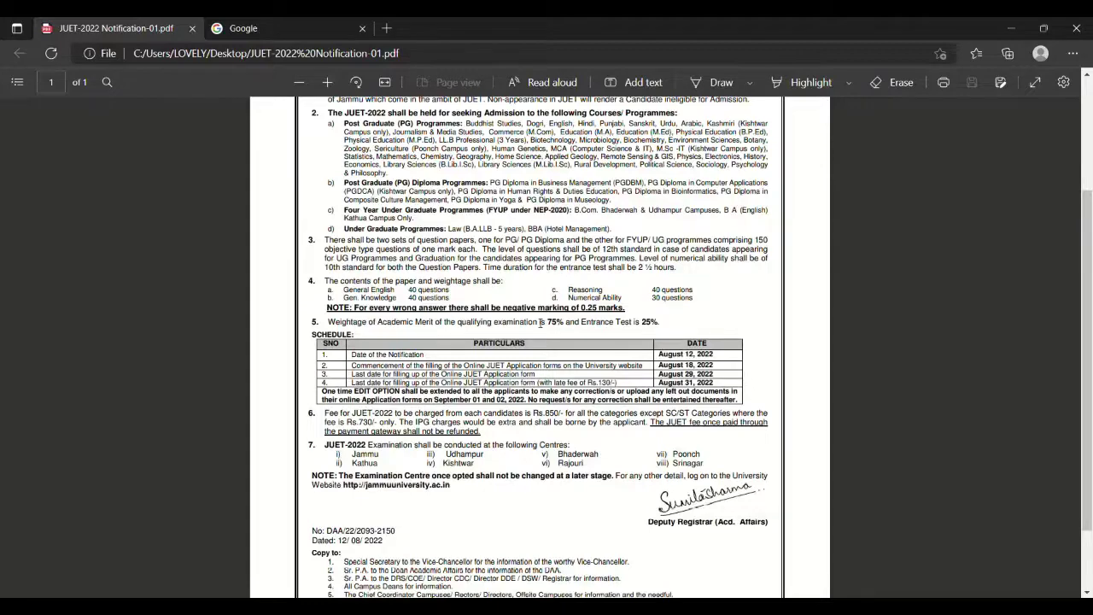
pyautogui.scroll(-1, 541, 322)
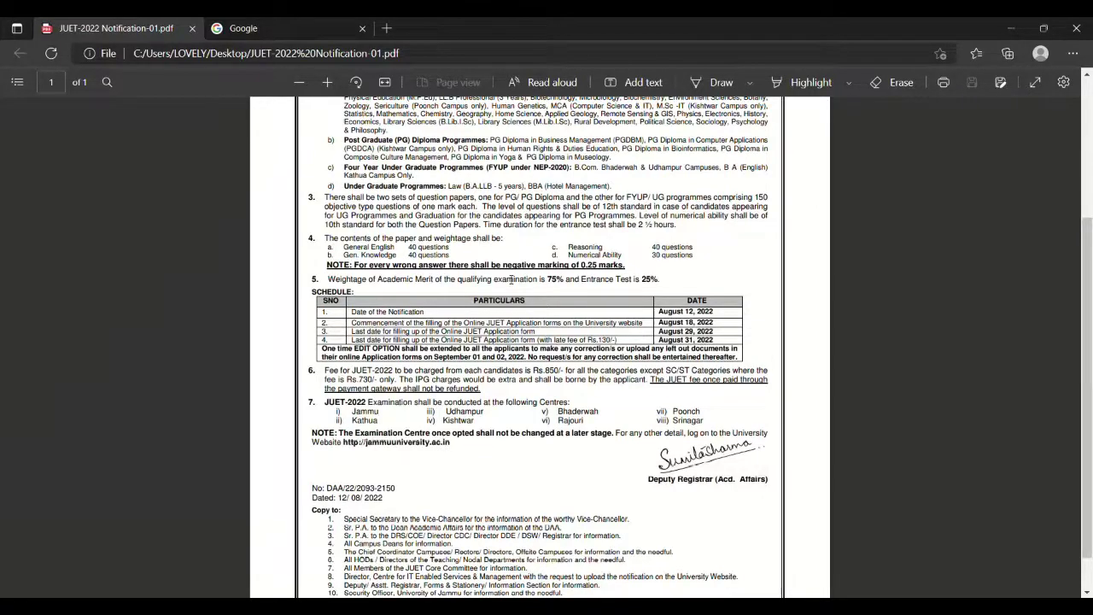
pyautogui.scroll(-1, 511, 279)
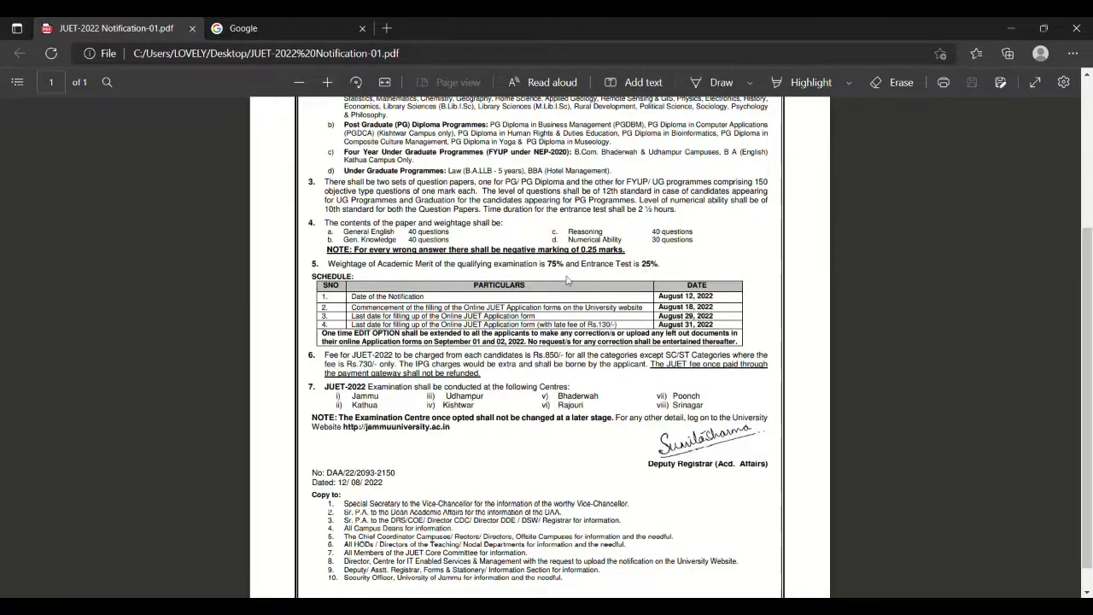
pyautogui.scroll(-1, 568, 281)
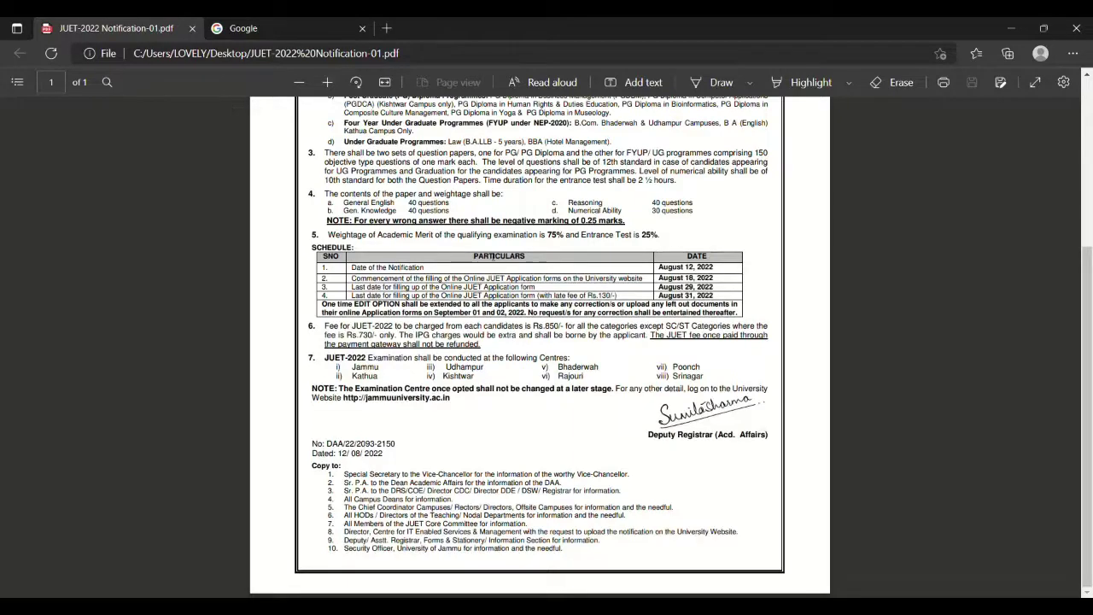
pyautogui.click(256, 28)
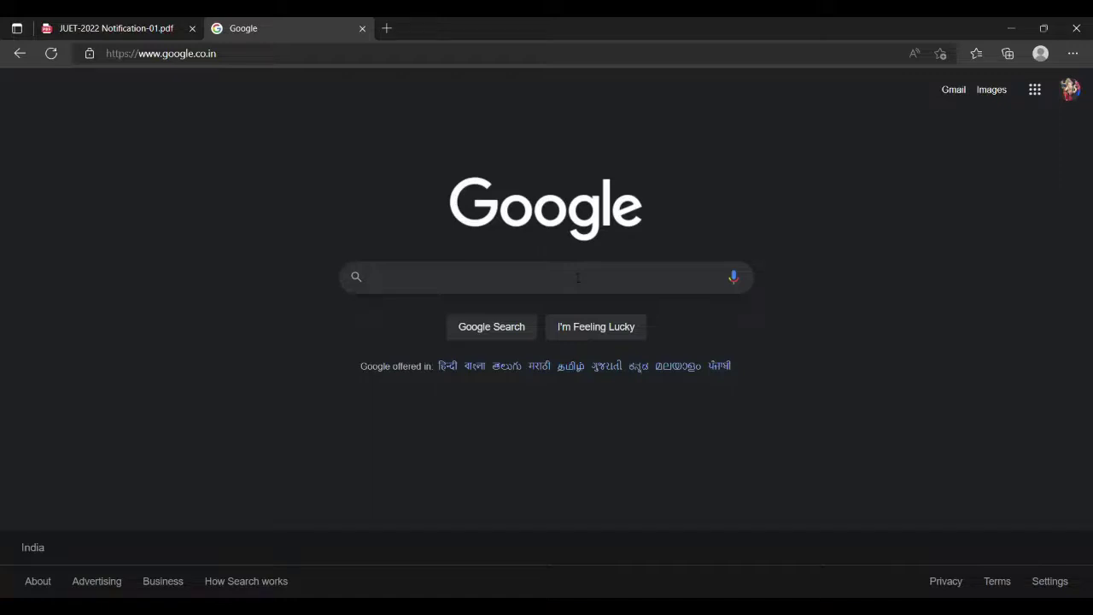
# Search Google for 'university of jammu'.
pyautogui.click(510, 286)
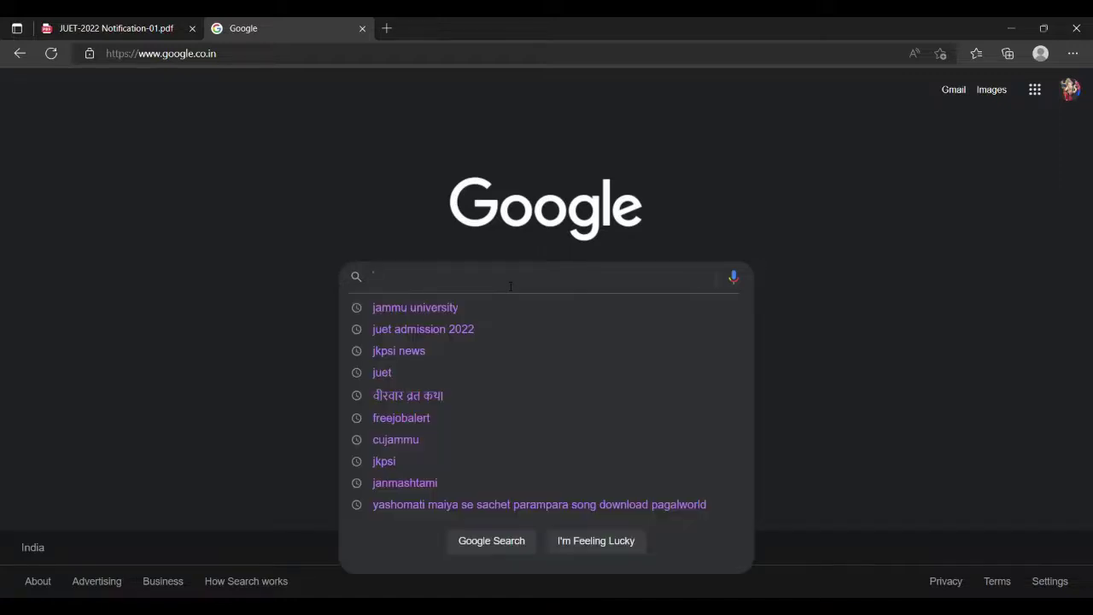
pyautogui.write('university ')
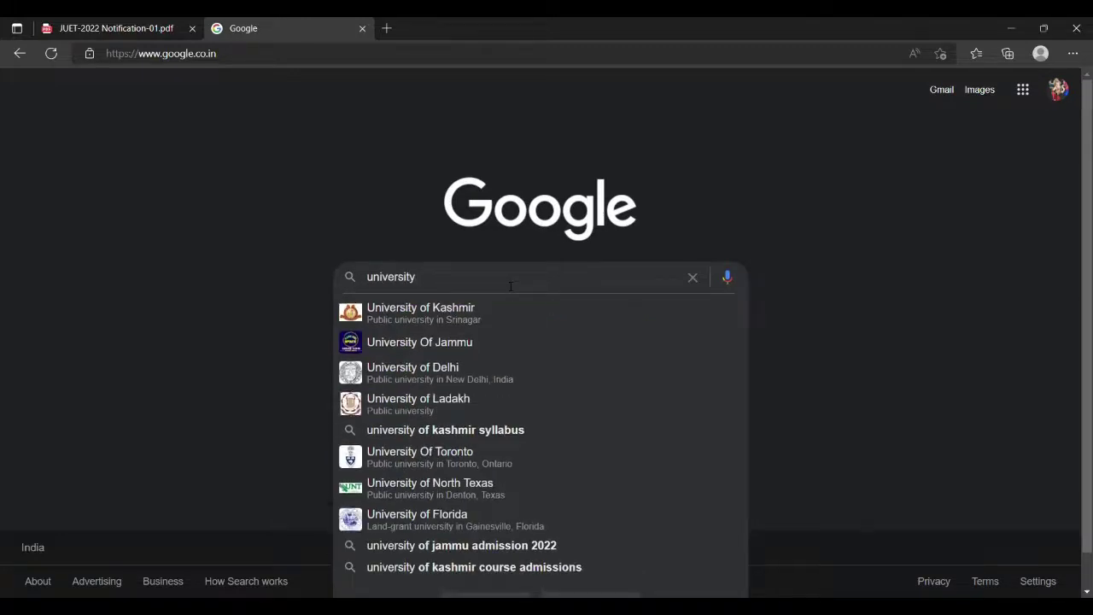
pyautogui.write('of jammu')
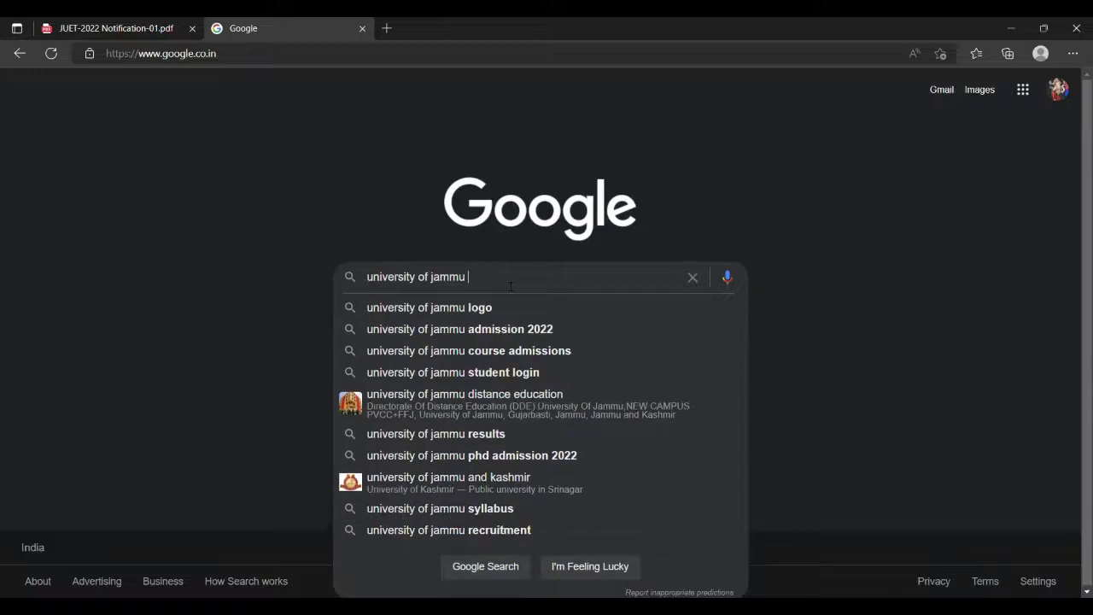
pyautogui.press('Return')
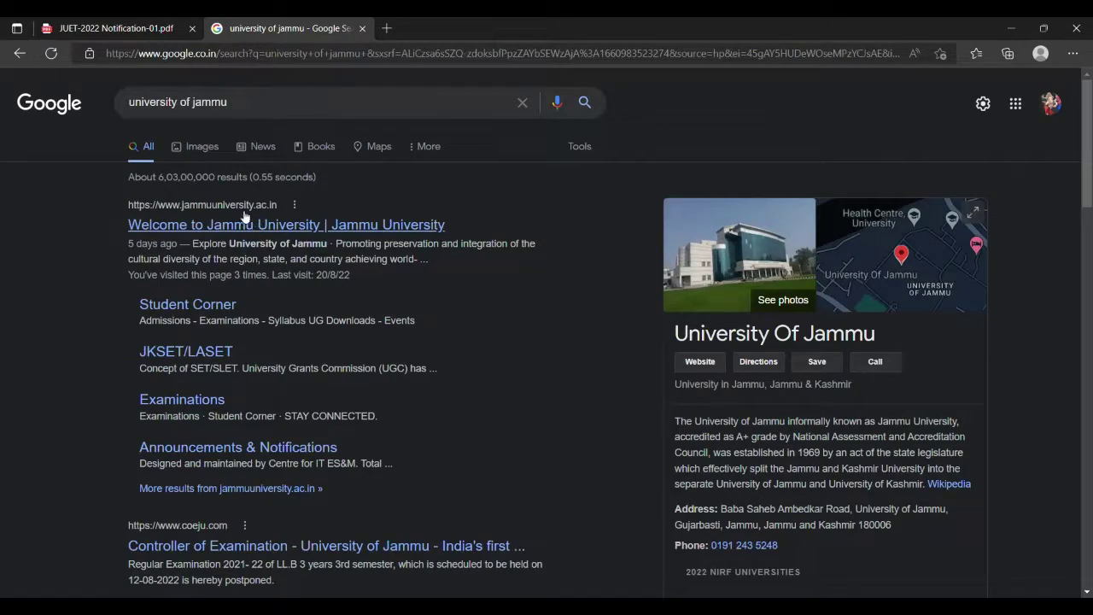
# Open the Jammu University site, go to its JUET Admission-2022 portal and start a new online application.
pyautogui.click(266, 225)
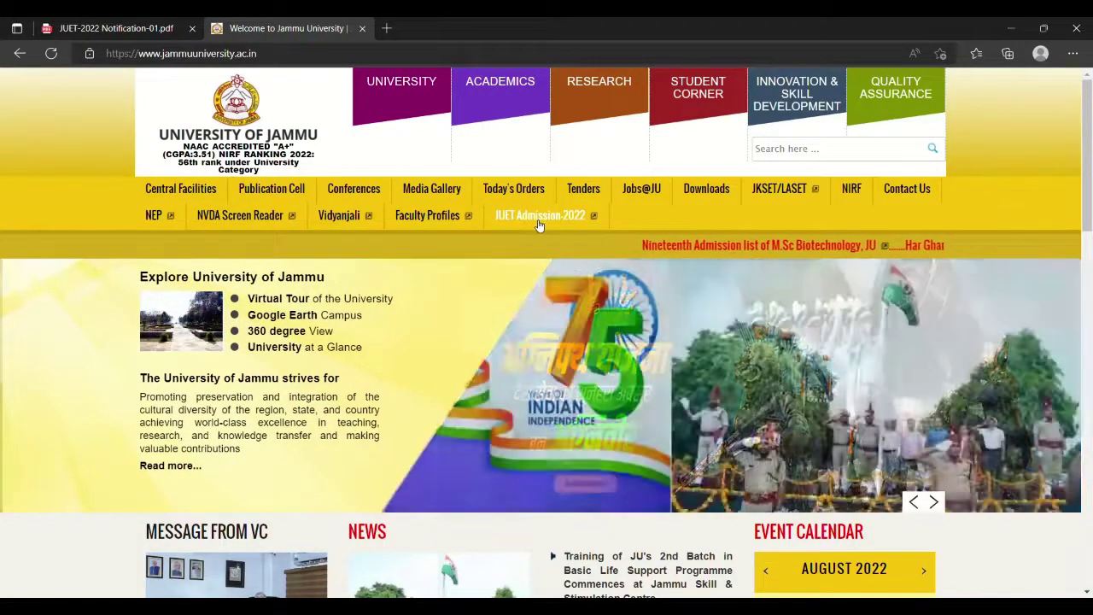
pyautogui.click(534, 221)
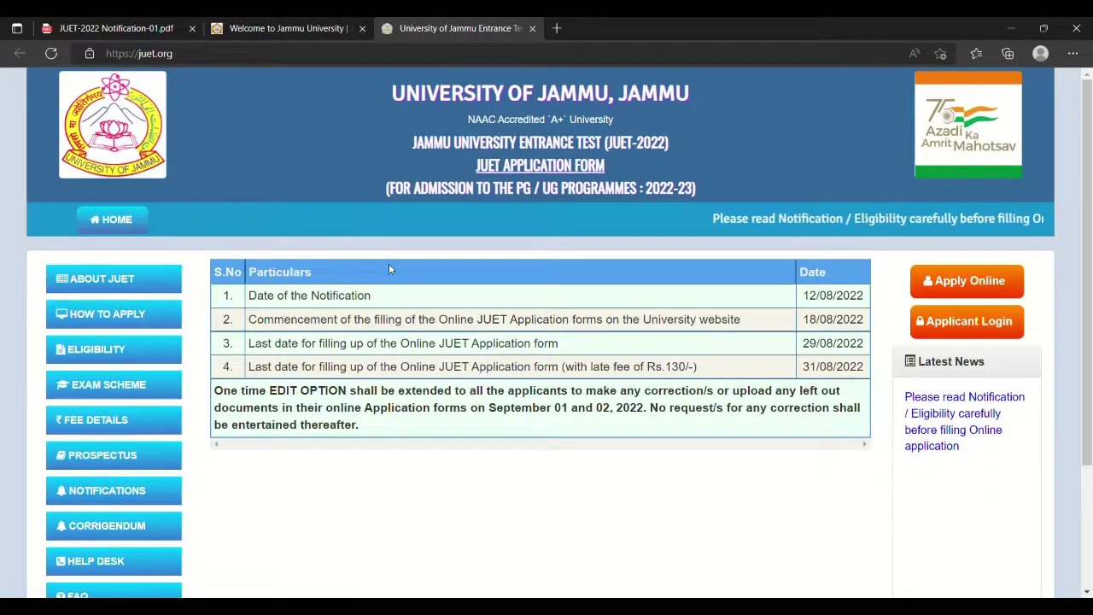
pyautogui.scroll(-2, 907, 448)
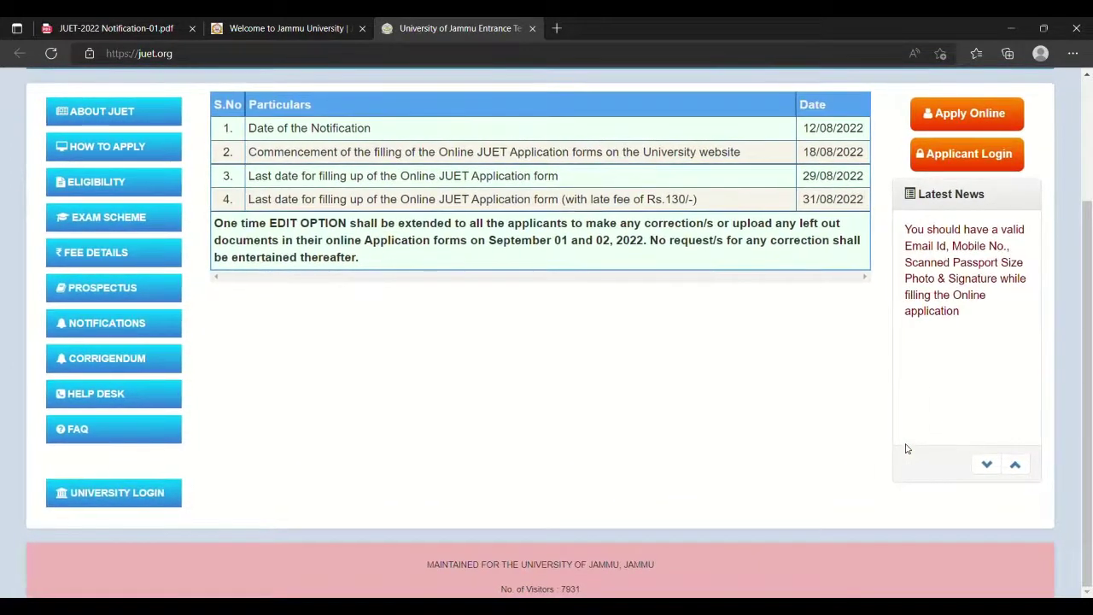
pyautogui.scroll(2, 907, 449)
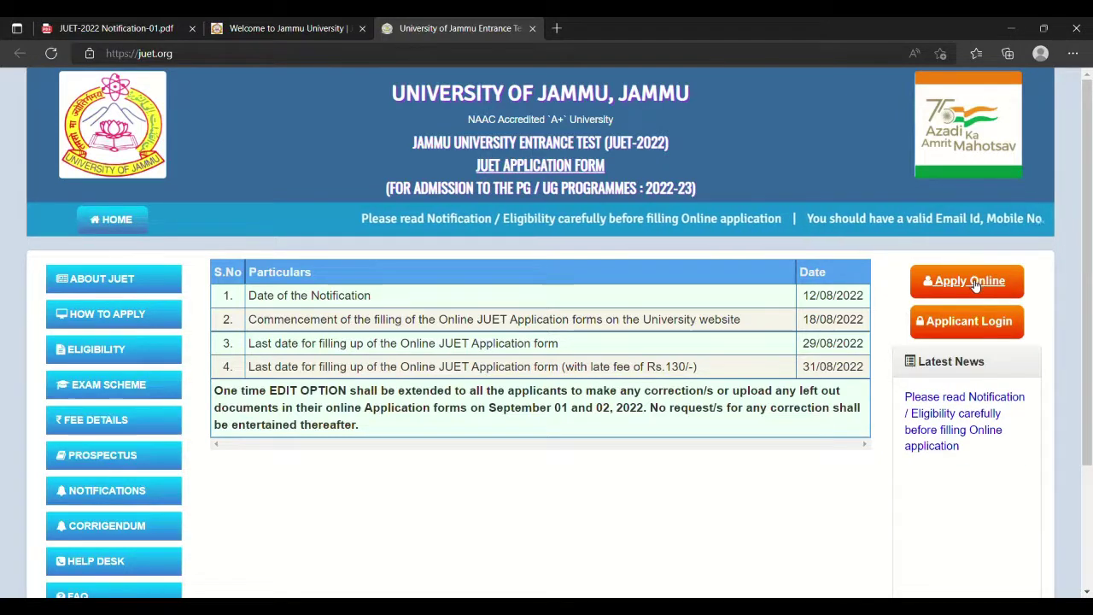
pyautogui.click(971, 288)
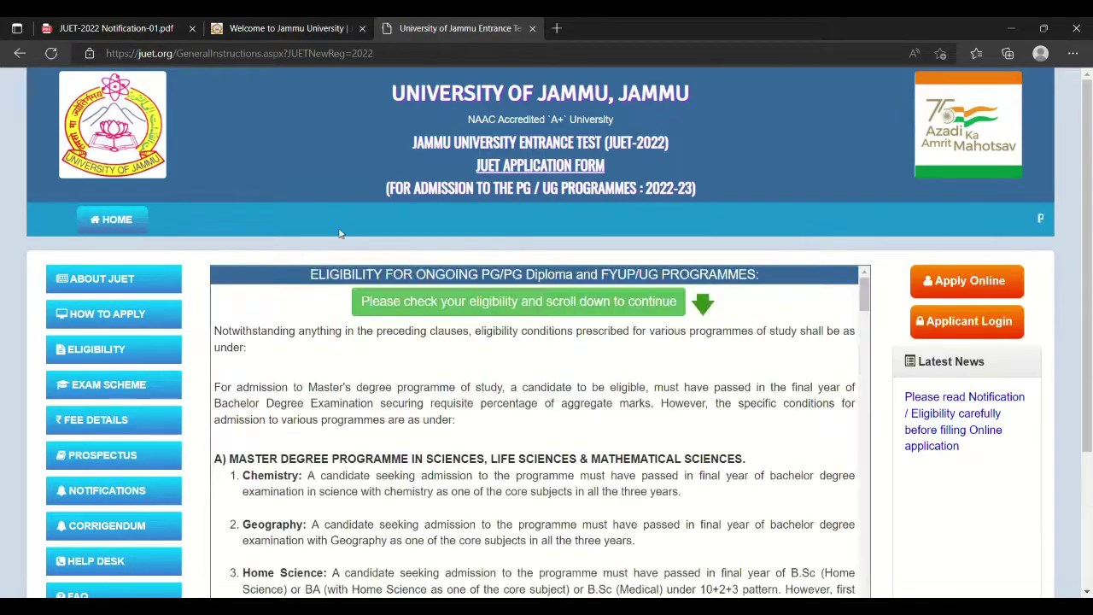
# Read the eligibility conditions, tick 'I certify' and continue to the blank registration form.
pyautogui.scroll(-1, 367, 328)
pyautogui.scroll(-3, 367, 328)
pyautogui.scroll(4, 367, 328)
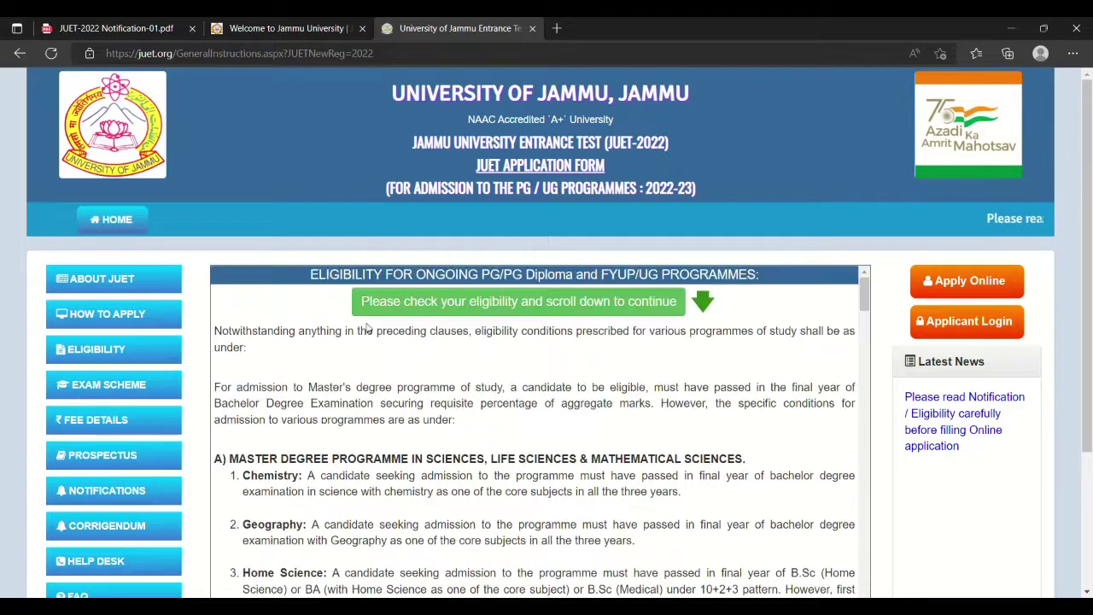
pyautogui.scroll(-10, 367, 328)
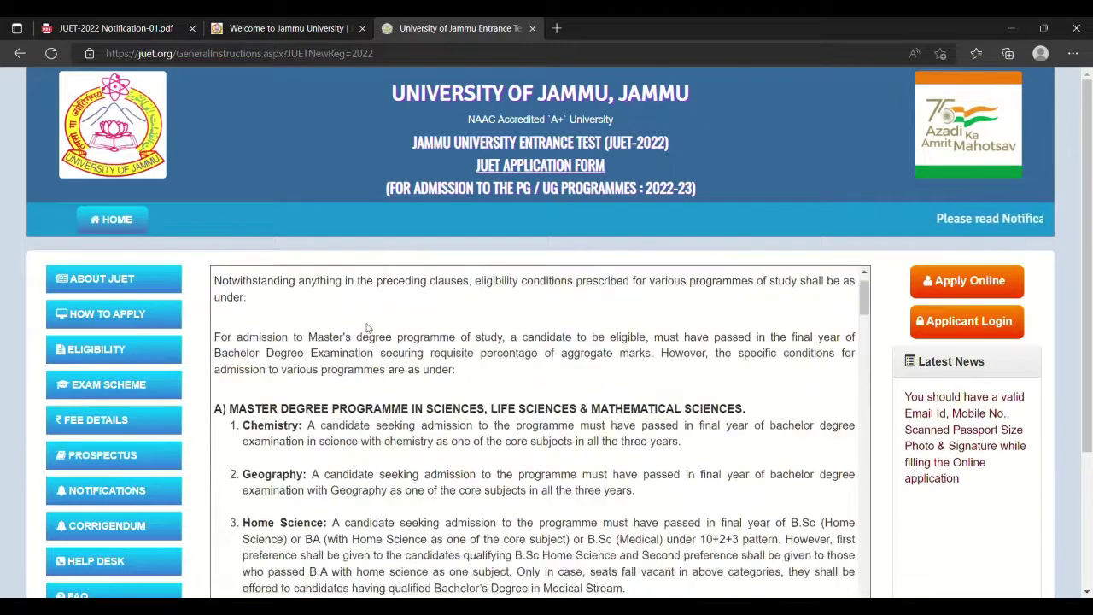
pyautogui.scroll(-10, 367, 328)
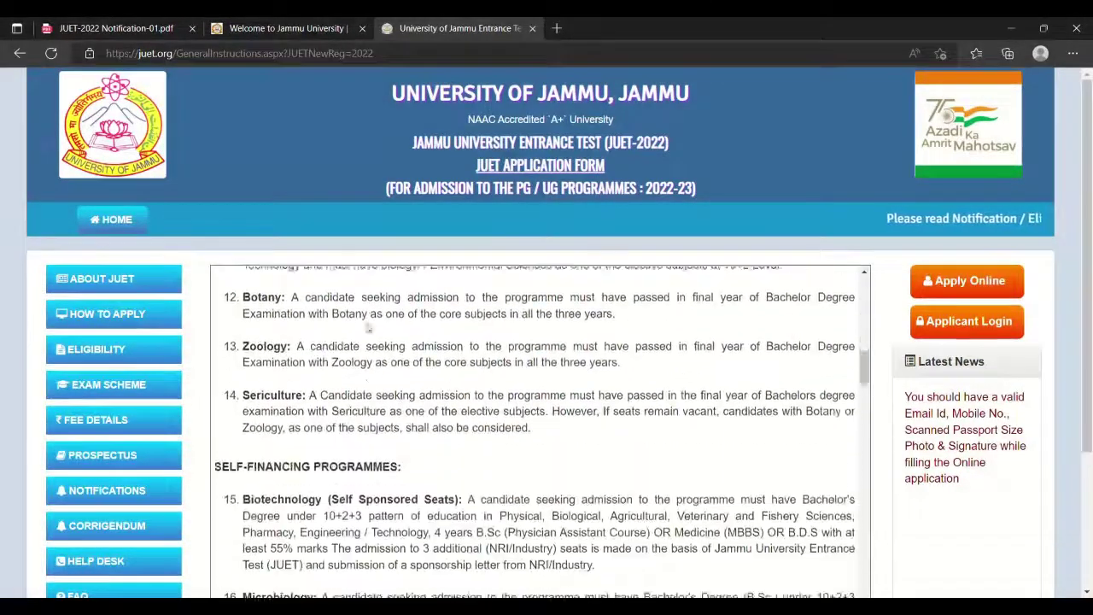
pyautogui.scroll(-4, 367, 328)
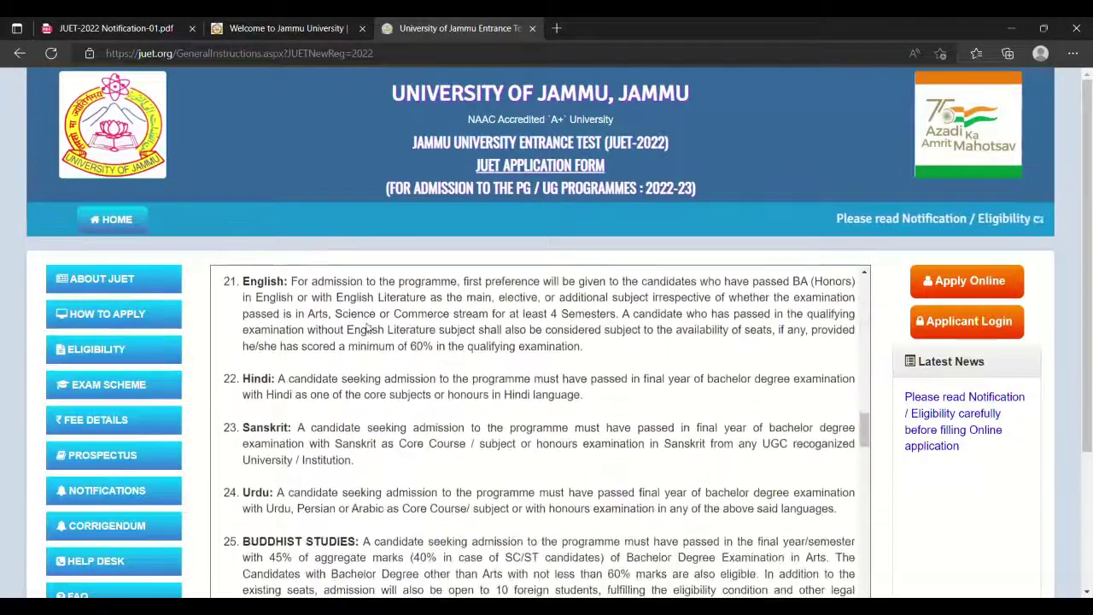
pyautogui.scroll(-20, 367, 327)
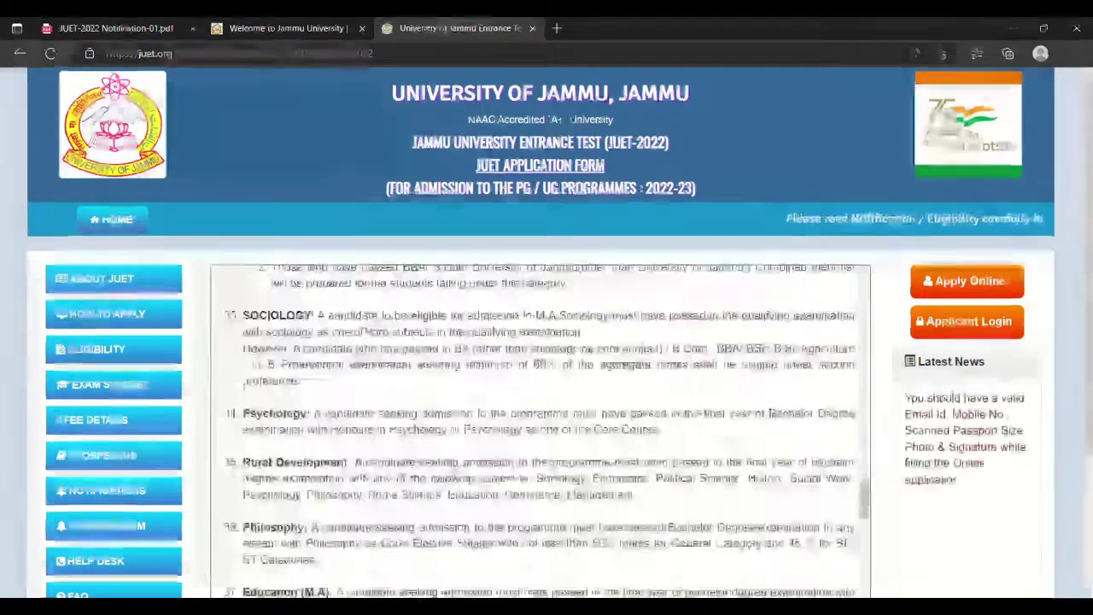
pyautogui.scroll(-3, 367, 327)
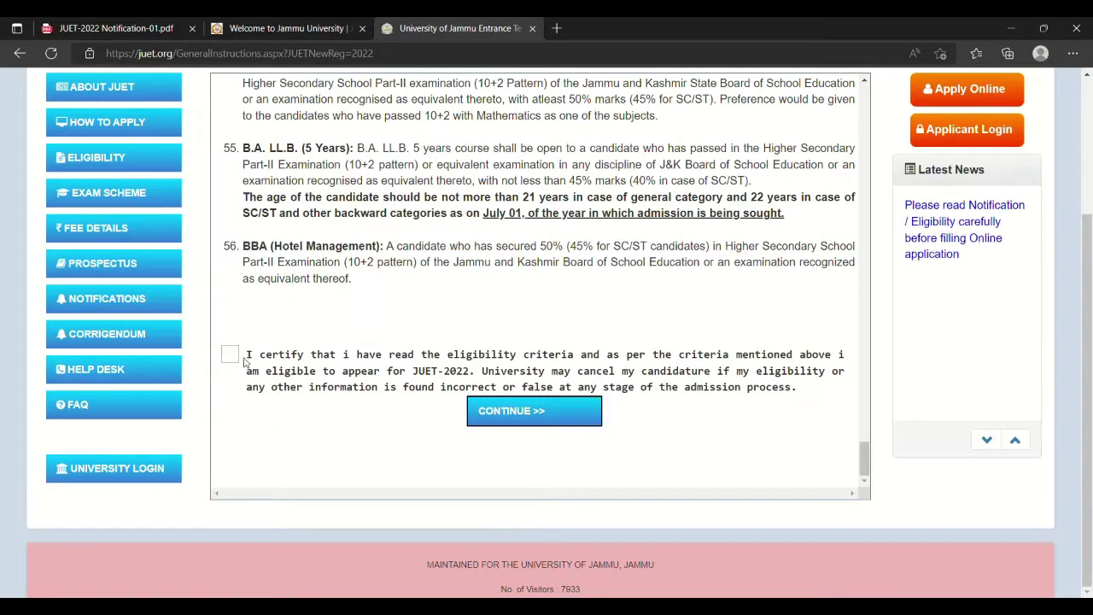
pyautogui.click(238, 359)
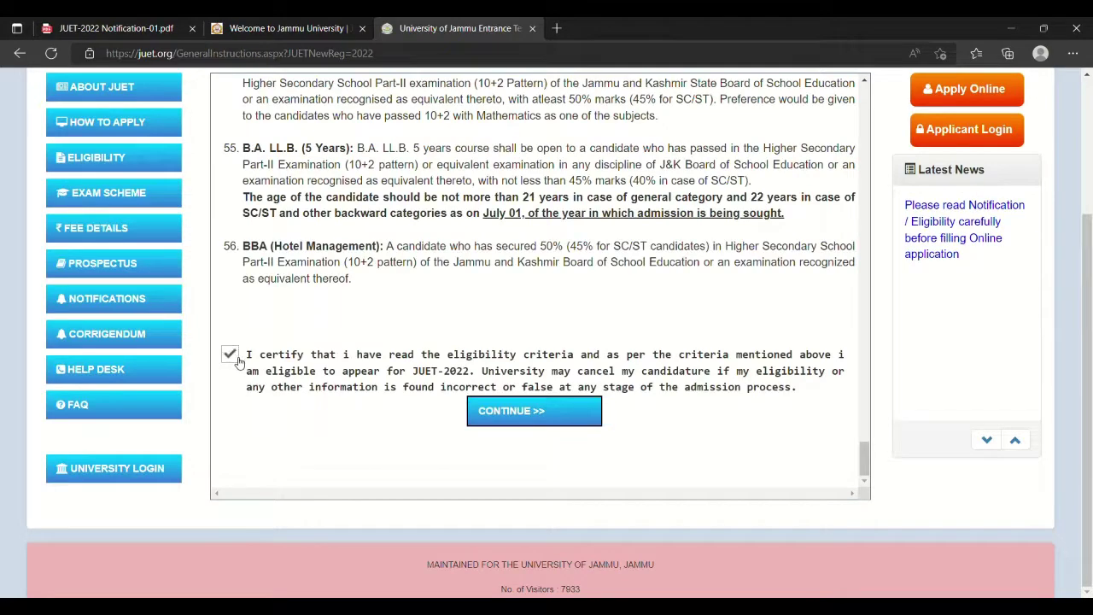
pyautogui.click(535, 412)
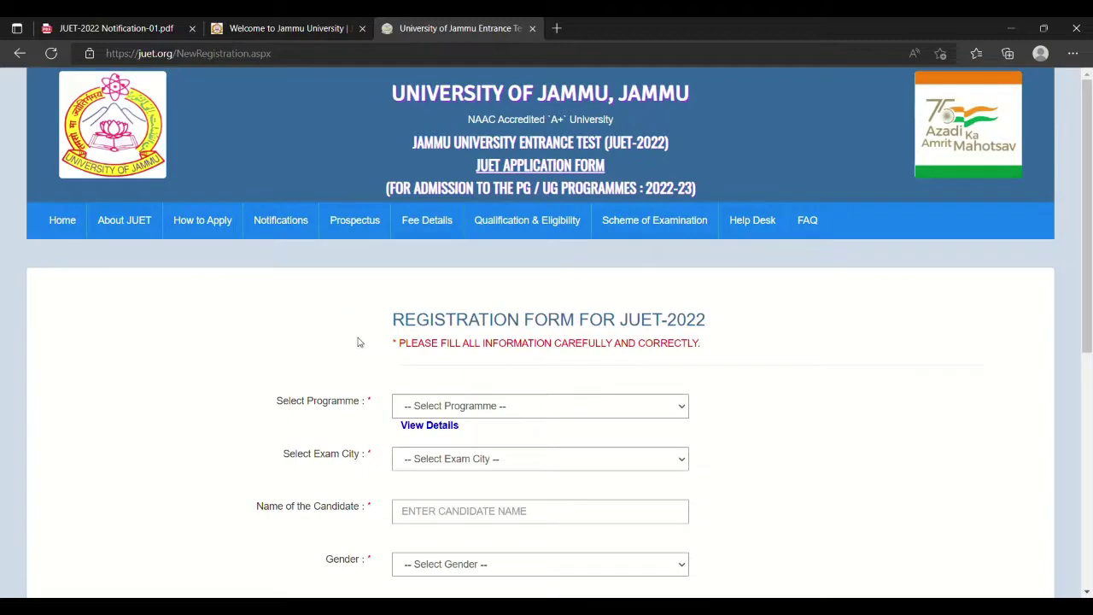
# Select Post Graduation (PG / PG Diploma) in the Select Programme dropdown.
pyautogui.scroll(-1, 358, 342)
pyautogui.scroll(-1, 358, 342)
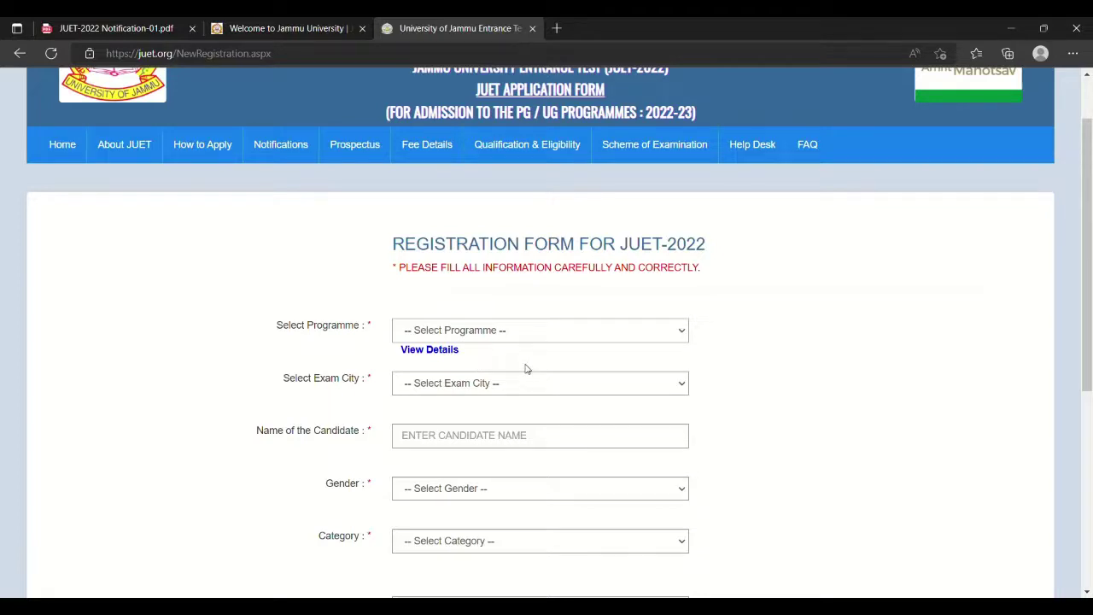
pyautogui.press('Down')
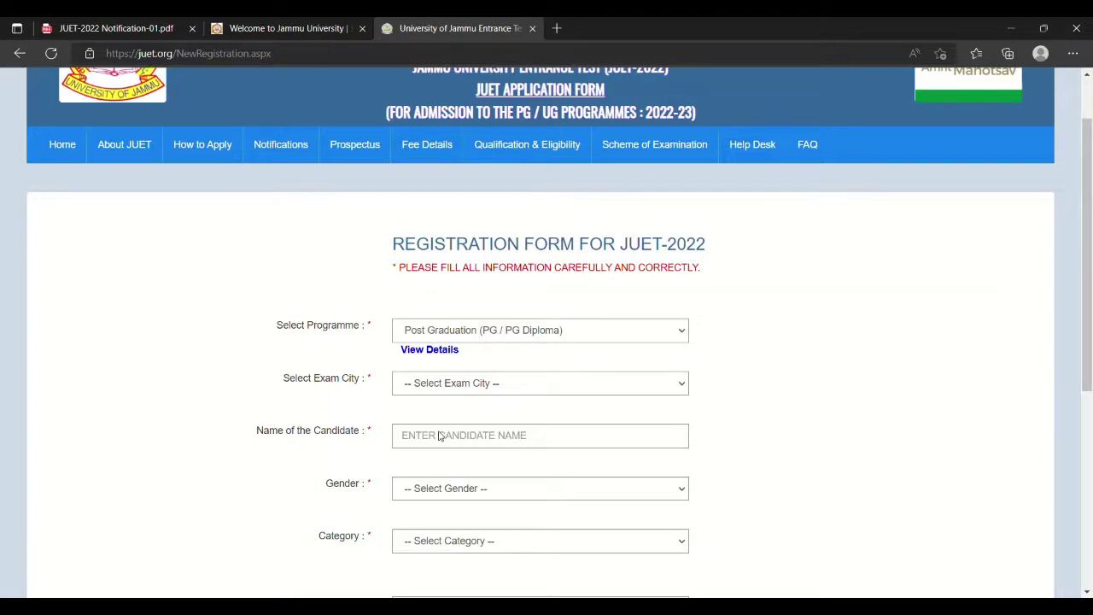
# Set the exam city to Jammu and enter the candidate's full name.
pyautogui.click(439, 436)
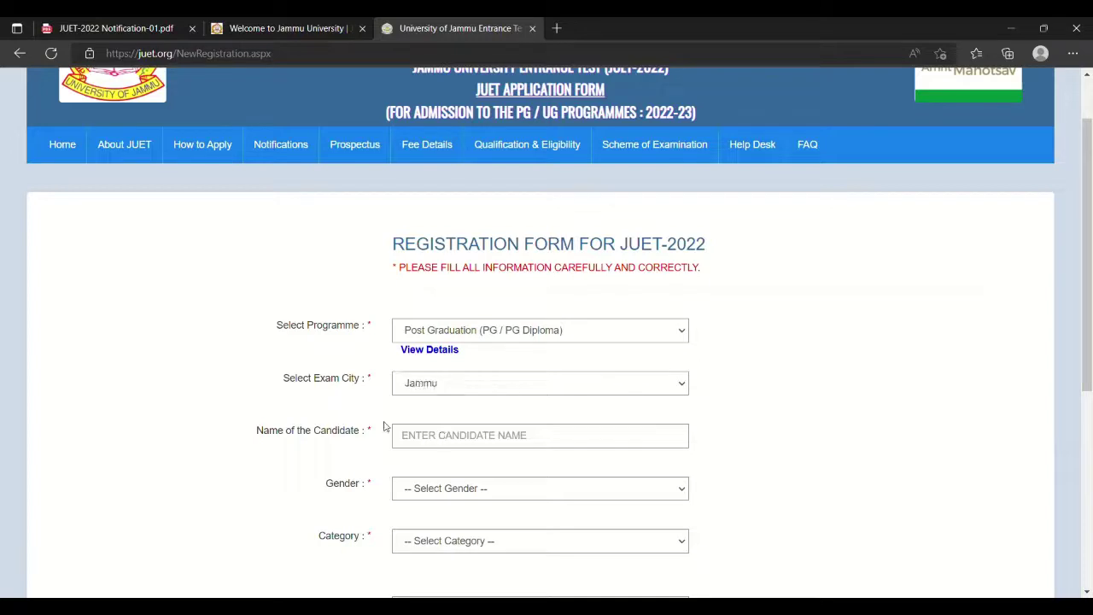
pyautogui.click(452, 444)
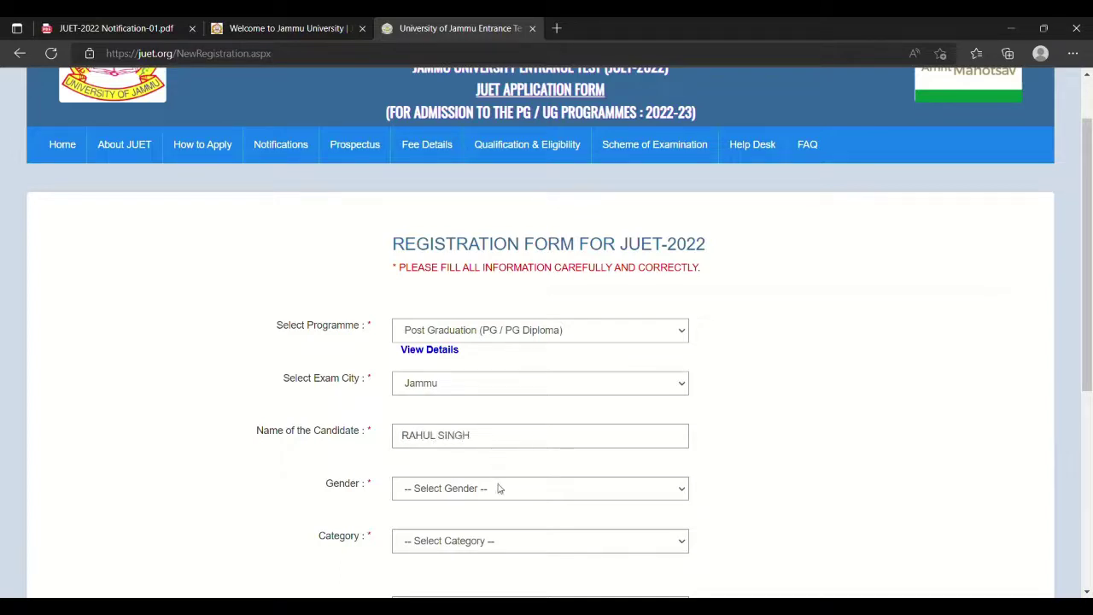
# Choose gender Male, category General, EWS No and J&K permanent resident Yes.
pyautogui.click(443, 527)
pyautogui.scroll(-4, 273, 479)
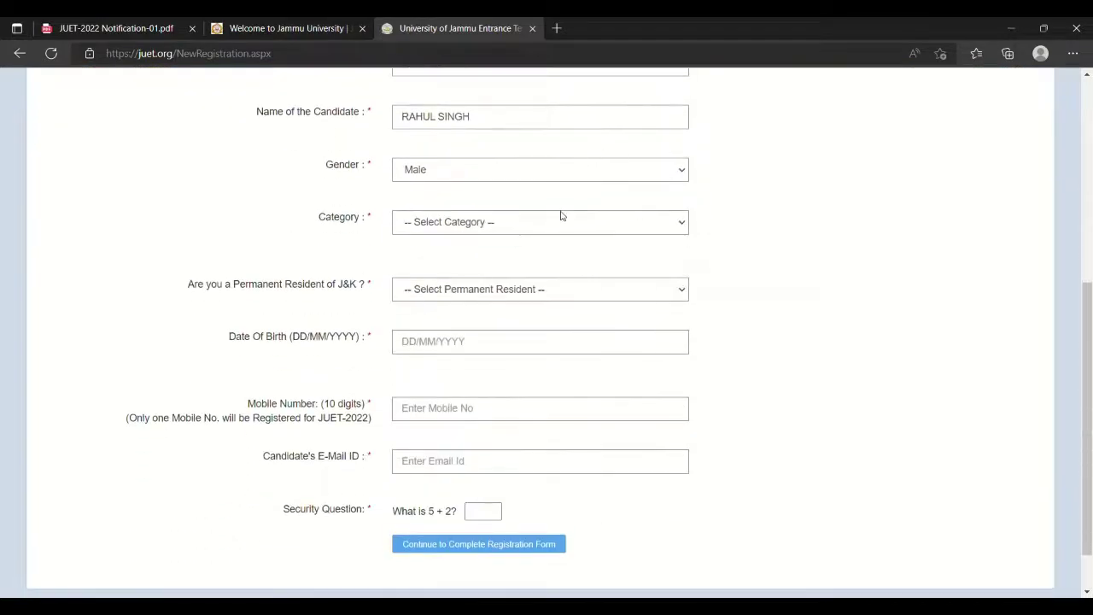
pyautogui.click(521, 261)
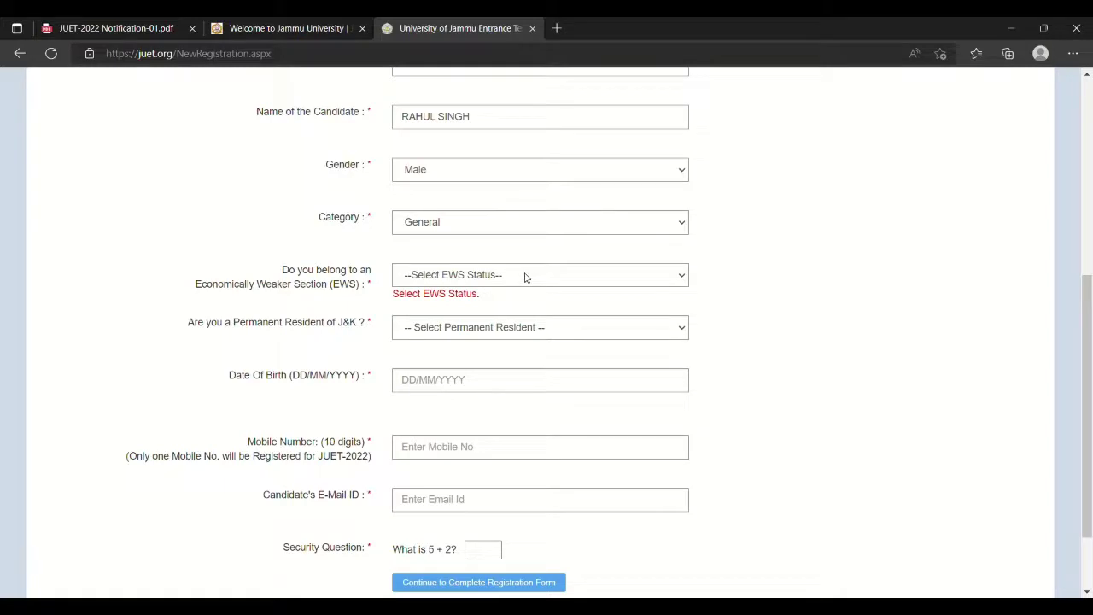
pyautogui.click(461, 321)
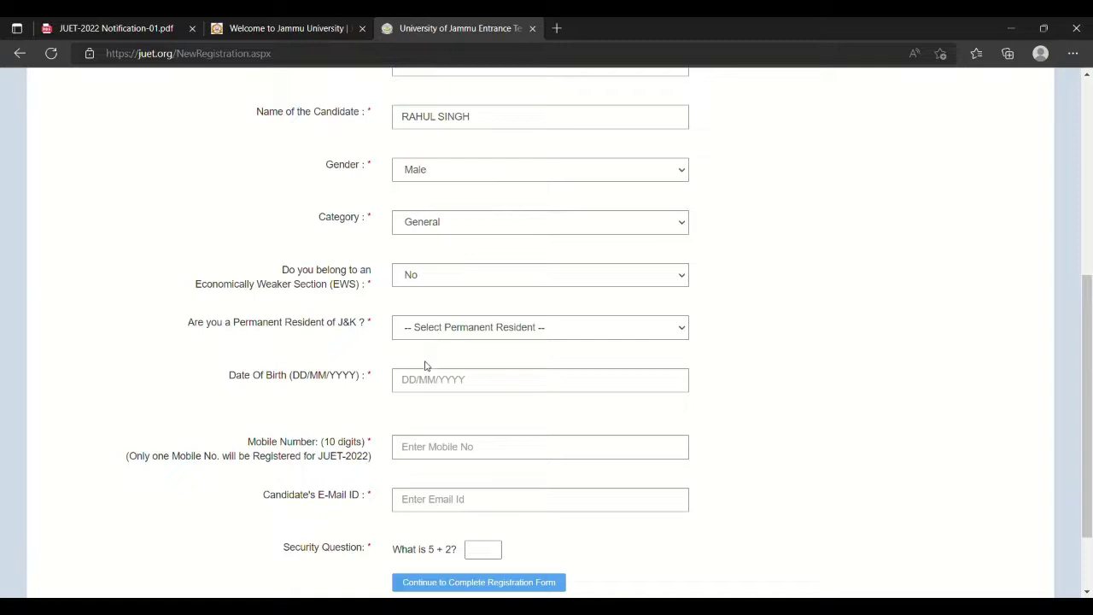
pyautogui.click(425, 366)
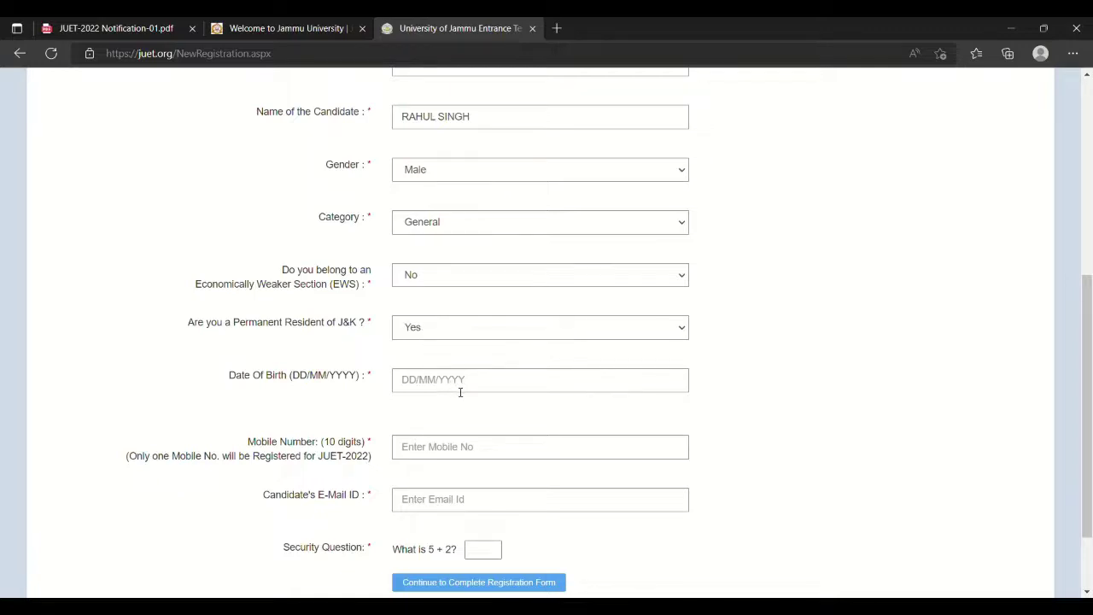
# Pick 26 July 1996 as the date of birth in the calendar picker.
pyautogui.click(459, 390)
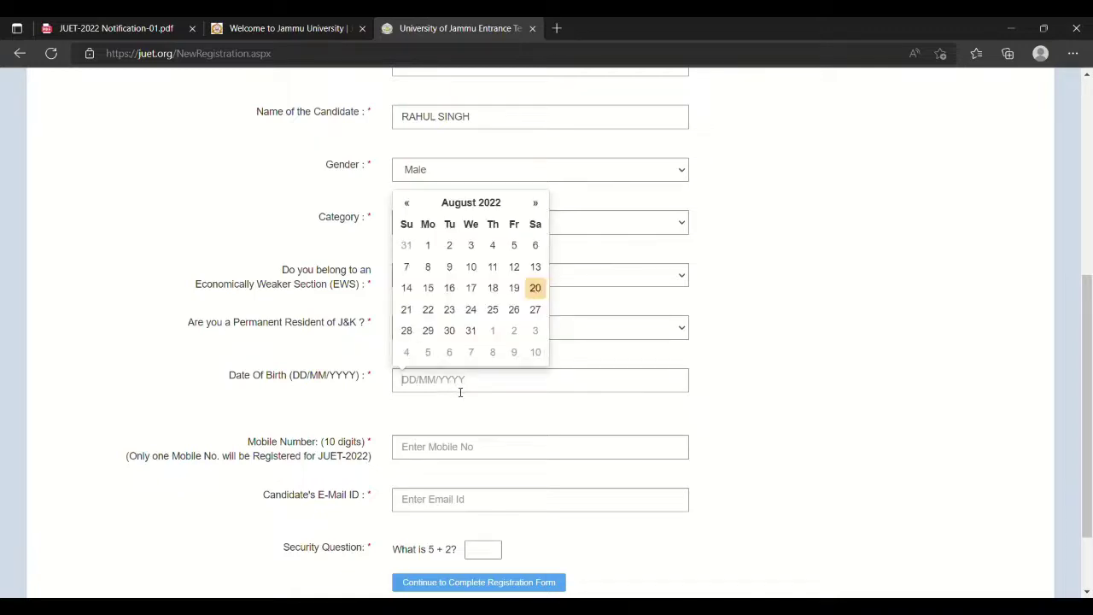
pyautogui.click(472, 204)
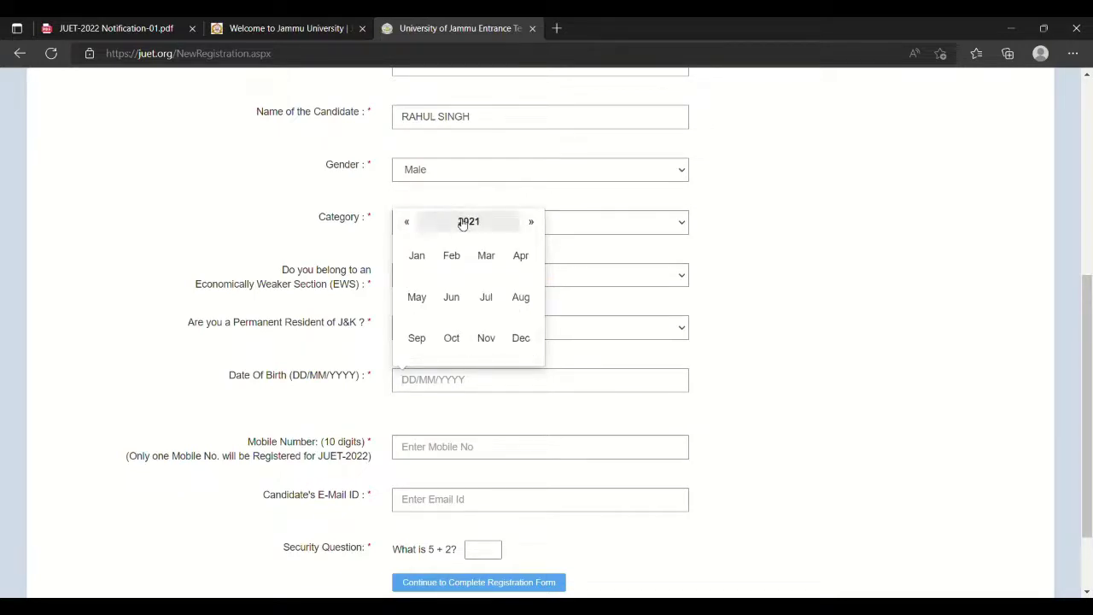
pyautogui.click(462, 224)
pyautogui.click(415, 224)
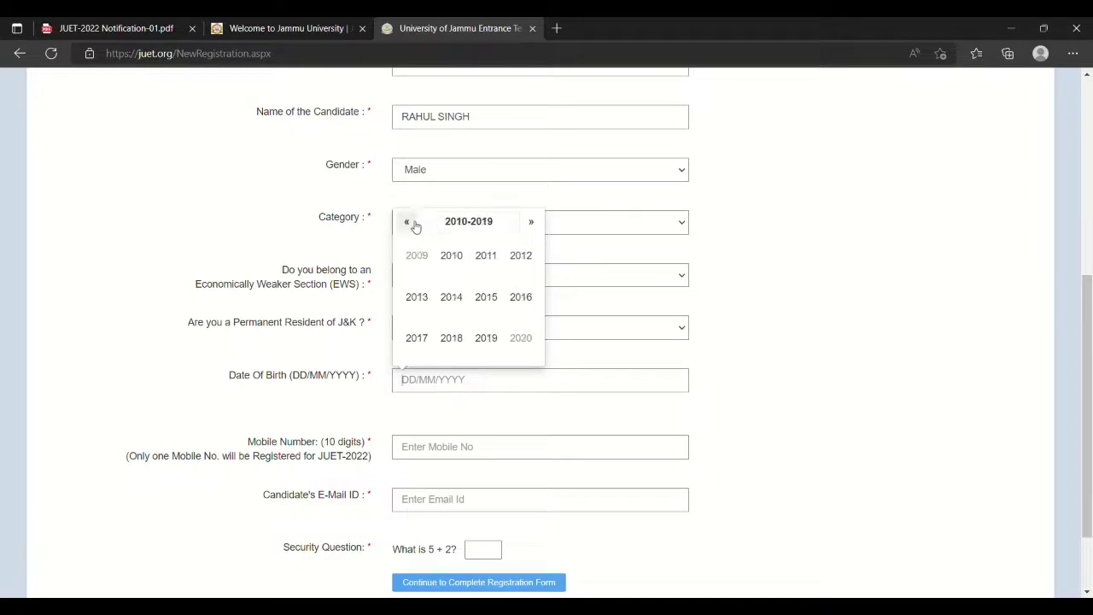
pyautogui.click(415, 224)
pyautogui.click(410, 231)
pyautogui.click(520, 296)
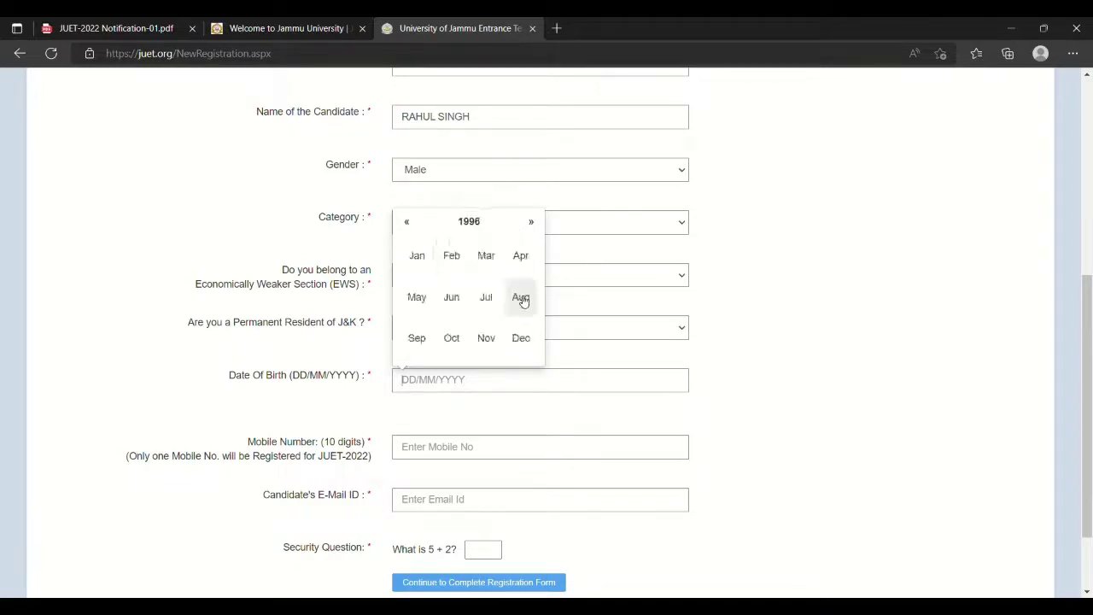
pyautogui.click(492, 299)
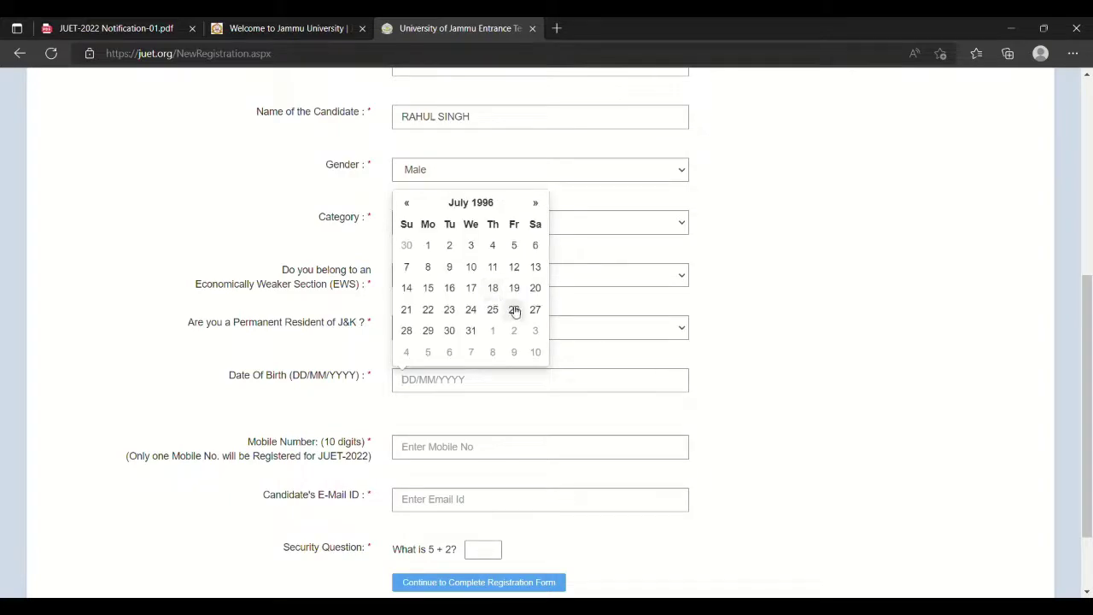
pyautogui.click(514, 310)
pyautogui.click(463, 458)
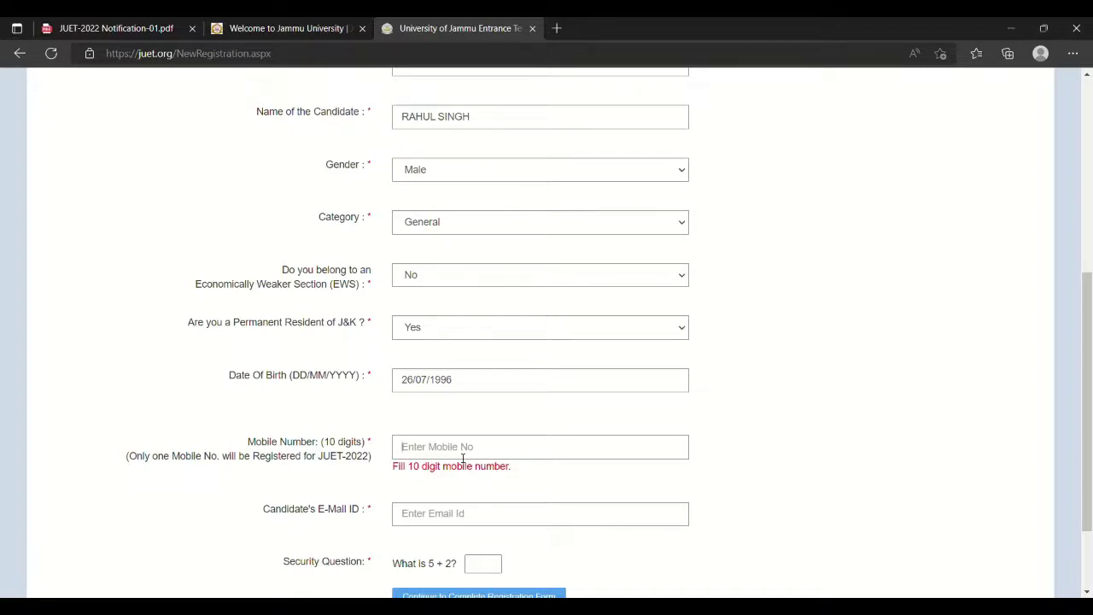
# Enter the candidate's 10-digit mobile number, fixing a mistyped digit.
pyautogui.click(493, 494)
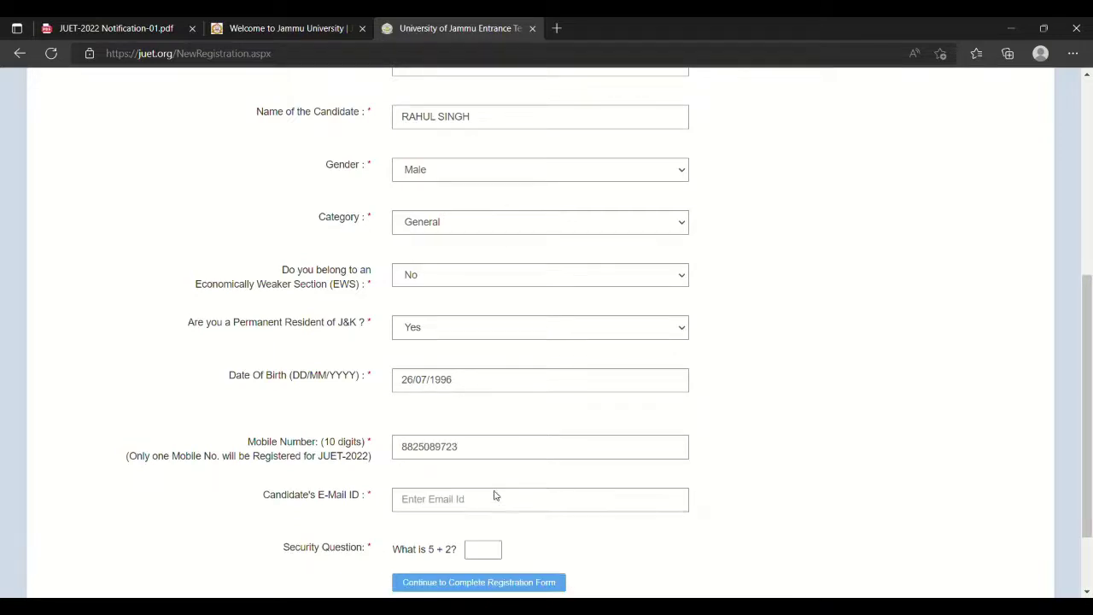
# Enter the candidate's e-mail address, correcting the dot before 'com'.
pyautogui.click(457, 504)
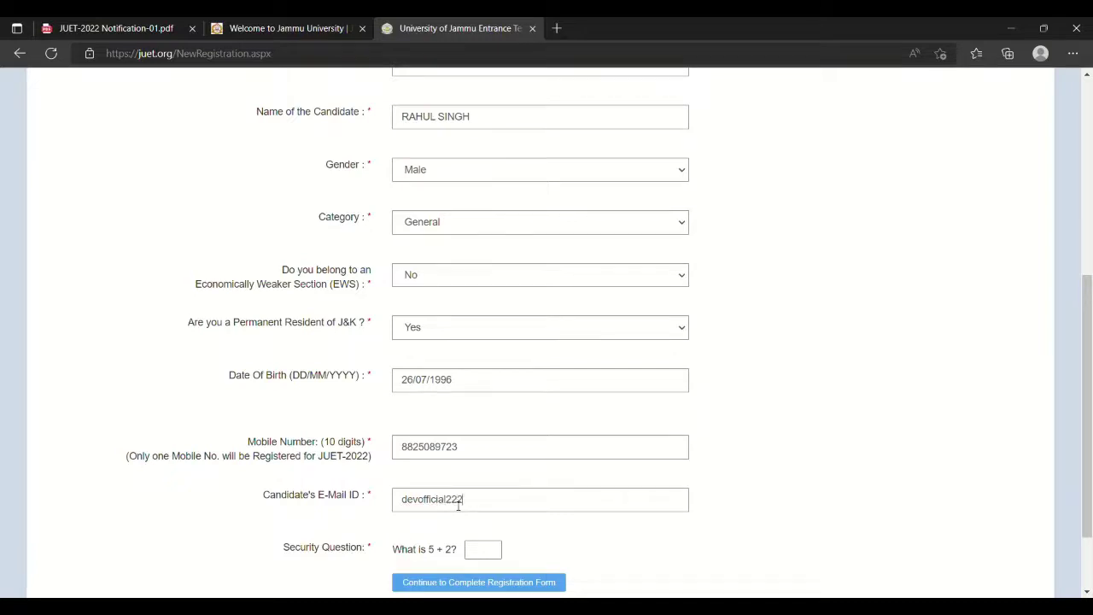
pyautogui.click(494, 551)
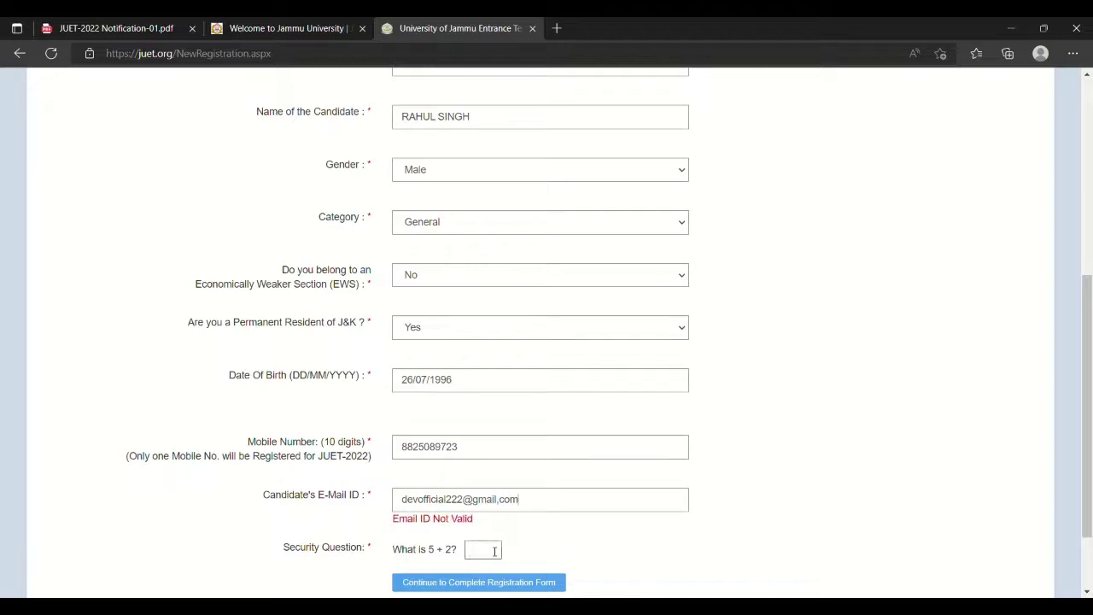
pyautogui.click(504, 503)
pyautogui.press('BackSpace')
pyautogui.write('.')
# Answer 7 to 'What is 5 + 2?' and submit the first registration step.
pyautogui.click(490, 553)
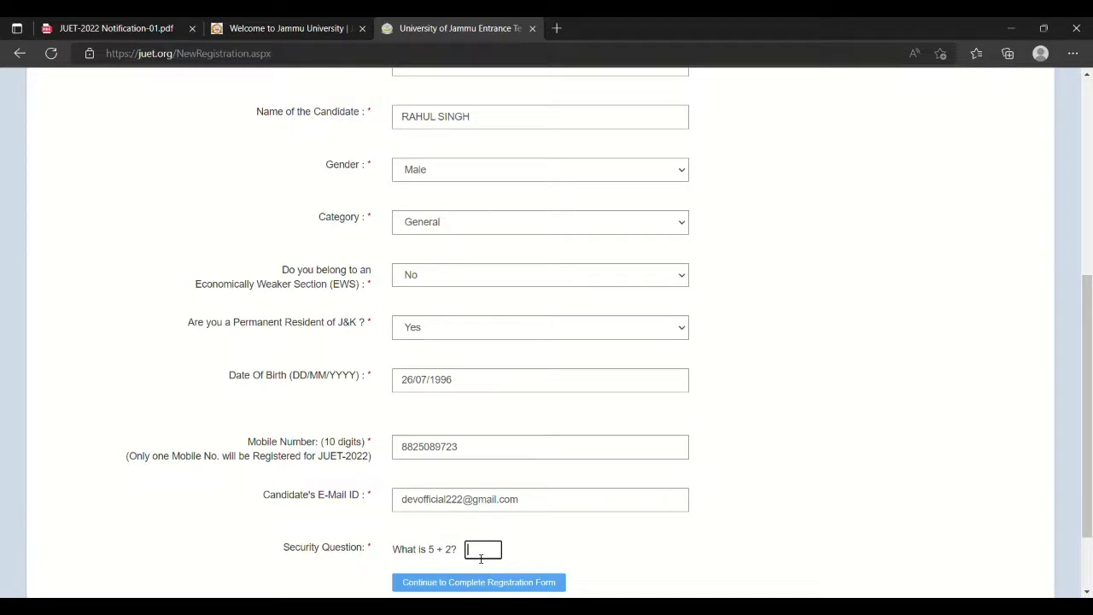
pyautogui.write('7')
pyautogui.scroll(-2, 531, 561)
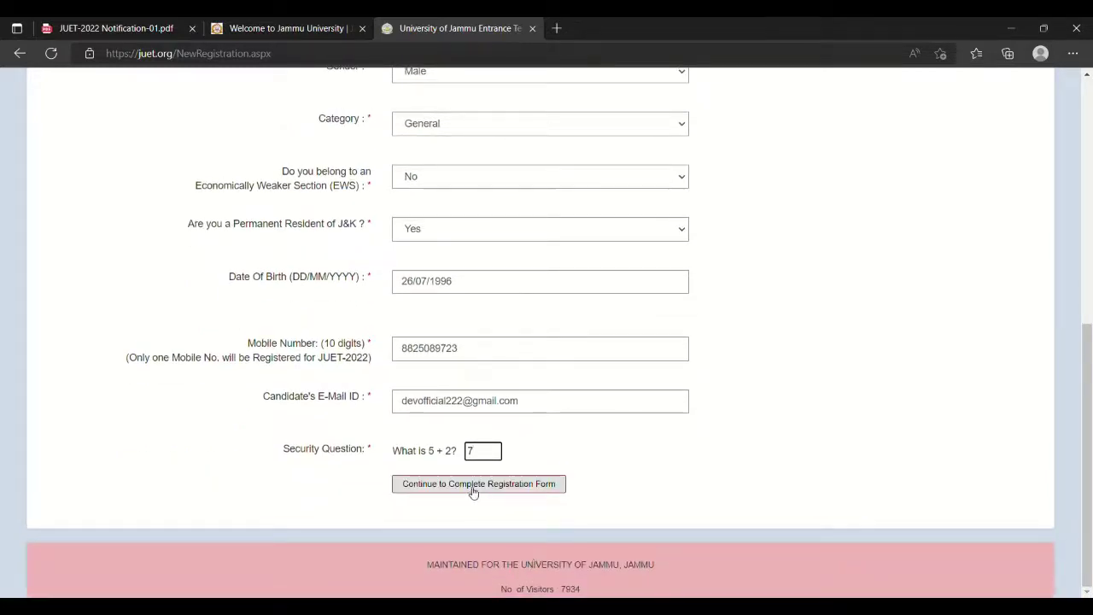
pyautogui.click(547, 484)
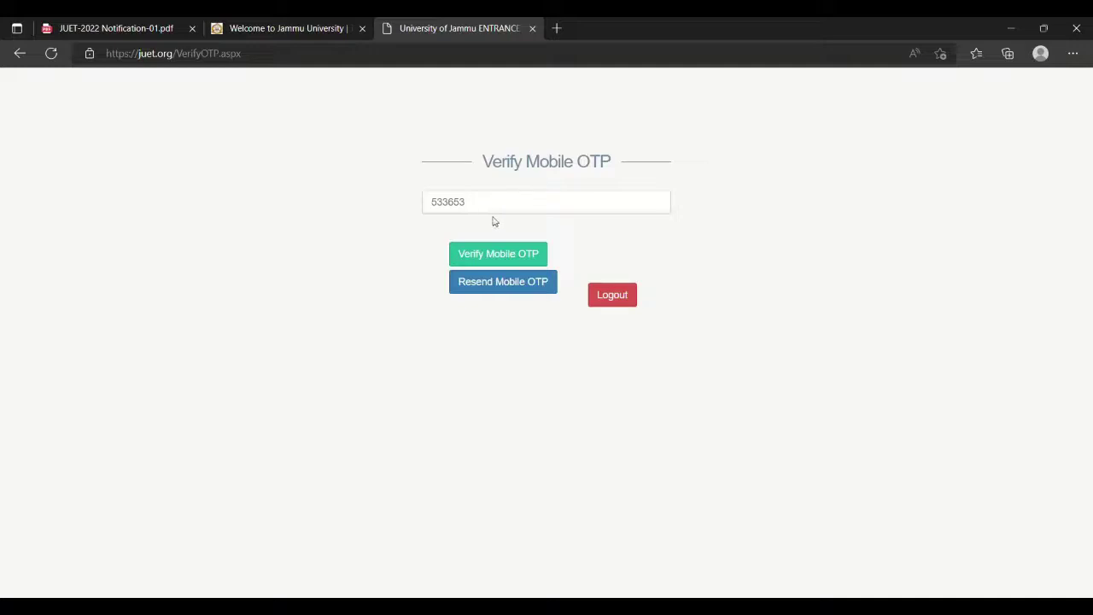
# Verify the mobile OTP to open the full JUET-2022 application form.
pyautogui.click(516, 260)
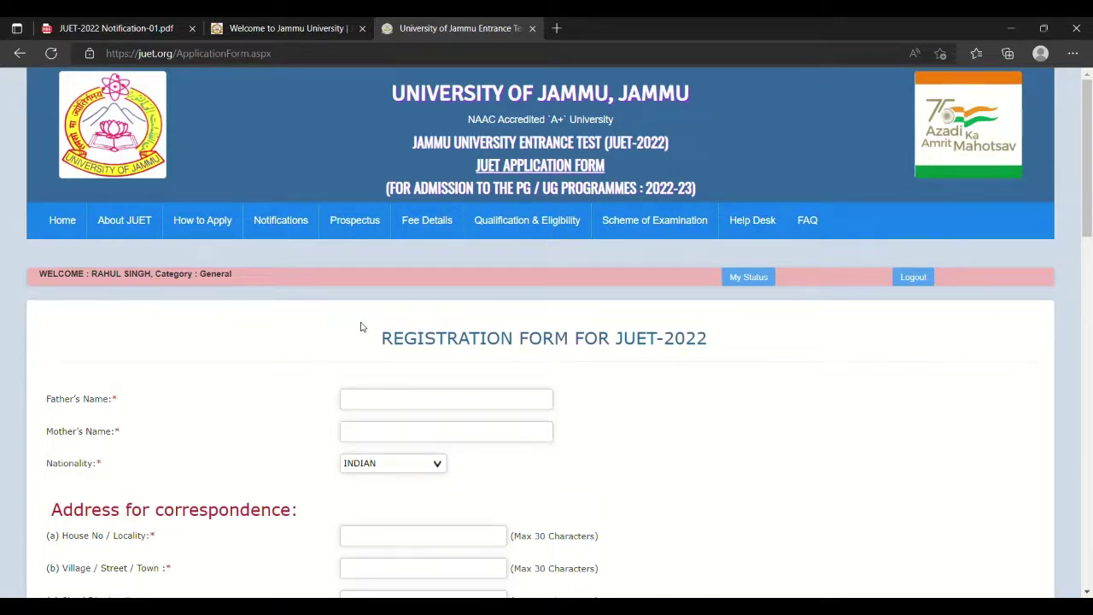
# Scroll down past the parent-name fields to the Address for correspondence section.
pyautogui.scroll(-3, 361, 327)
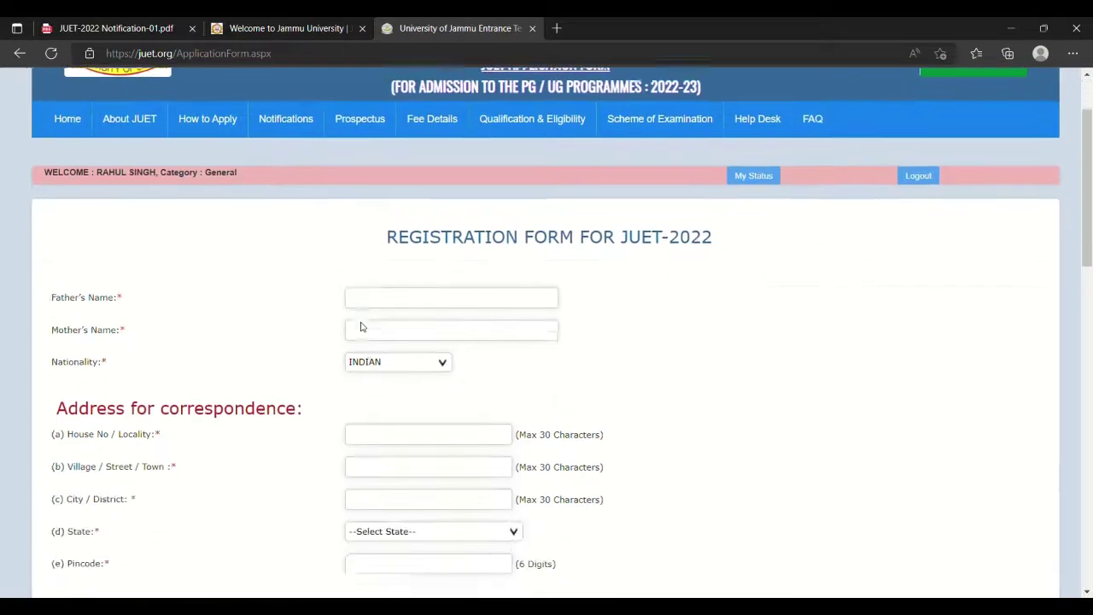
pyautogui.scroll(2, 365, 327)
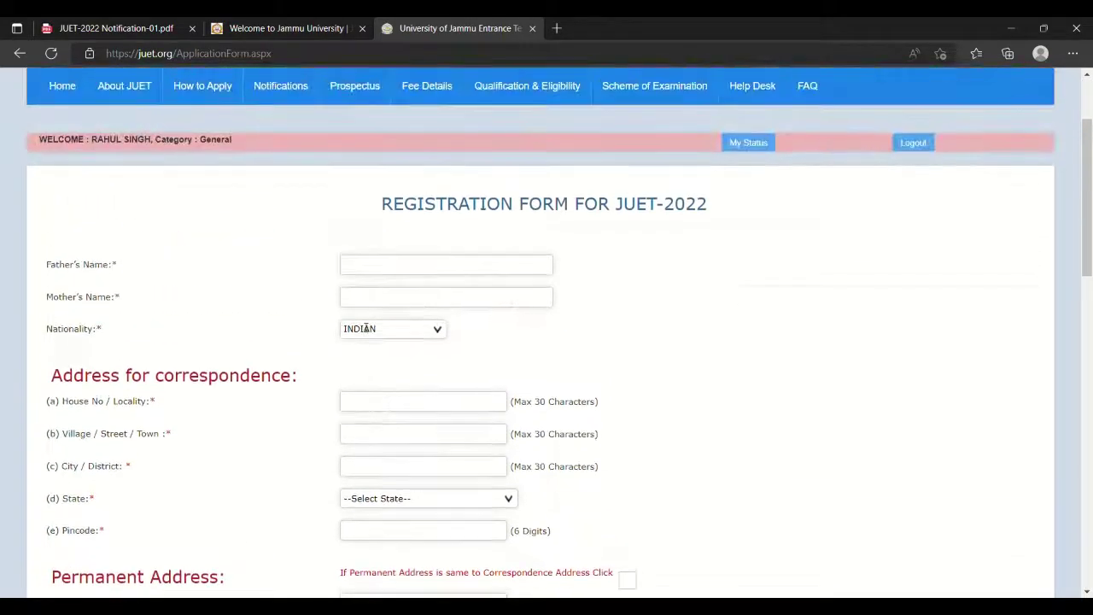
pyautogui.scroll(-4, 364, 327)
pyautogui.scroll(-3, 360, 327)
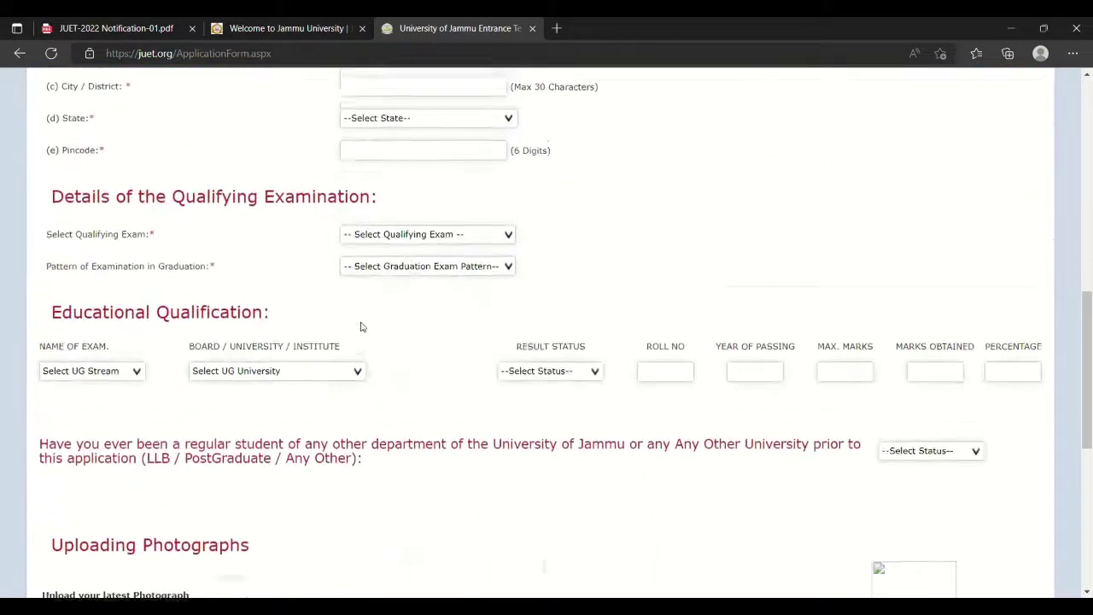
pyautogui.scroll(8, 363, 327)
pyautogui.scroll(-1, 365, 327)
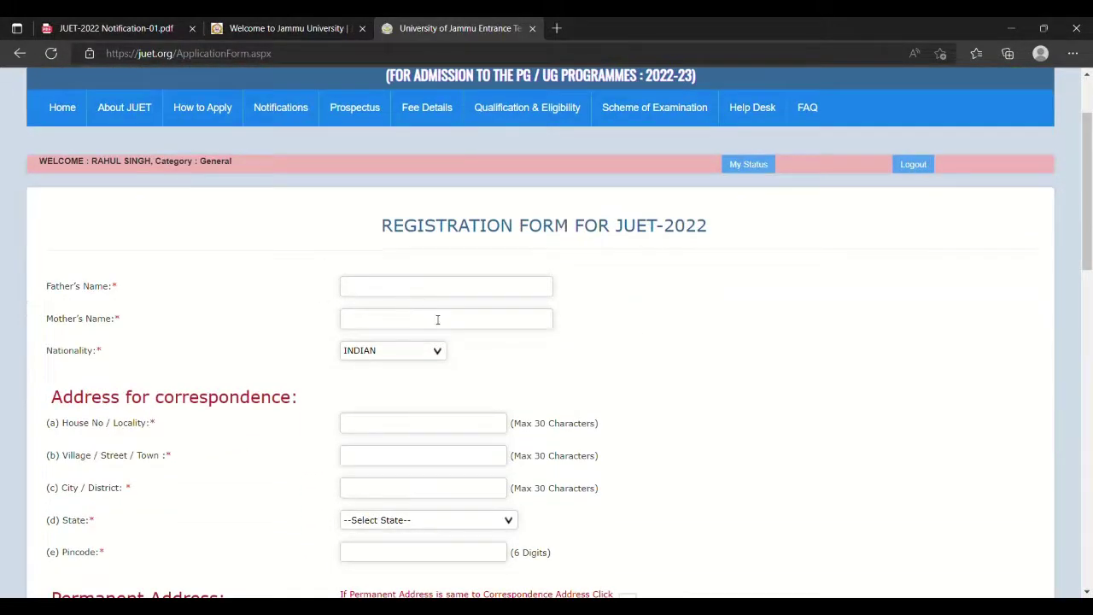
pyautogui.scroll(-1, 439, 320)
pyautogui.scroll(-1, 430, 316)
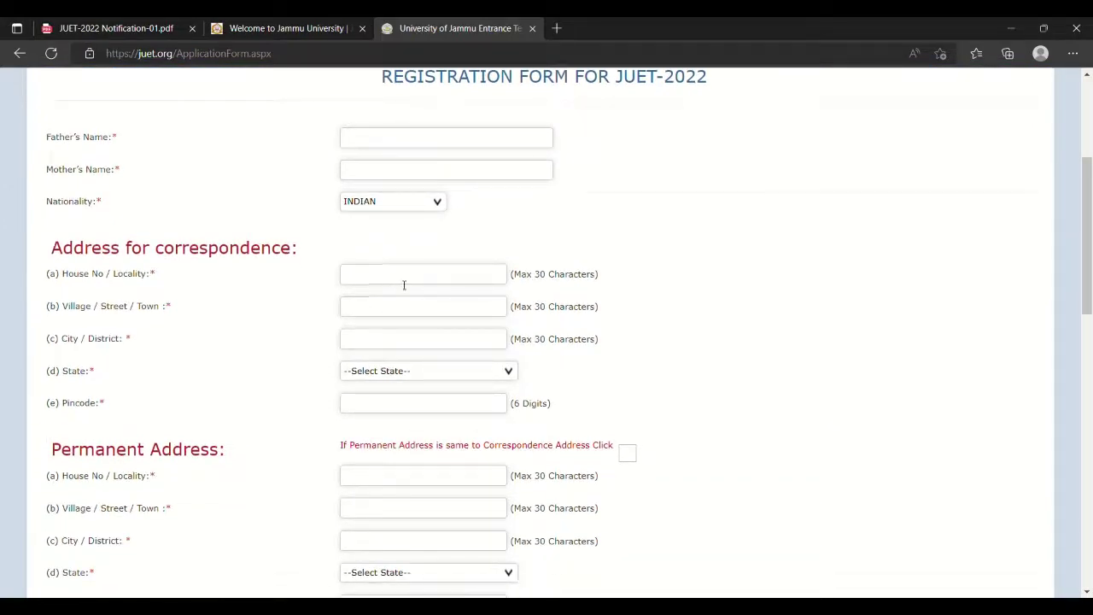
pyautogui.scroll(-1, 403, 284)
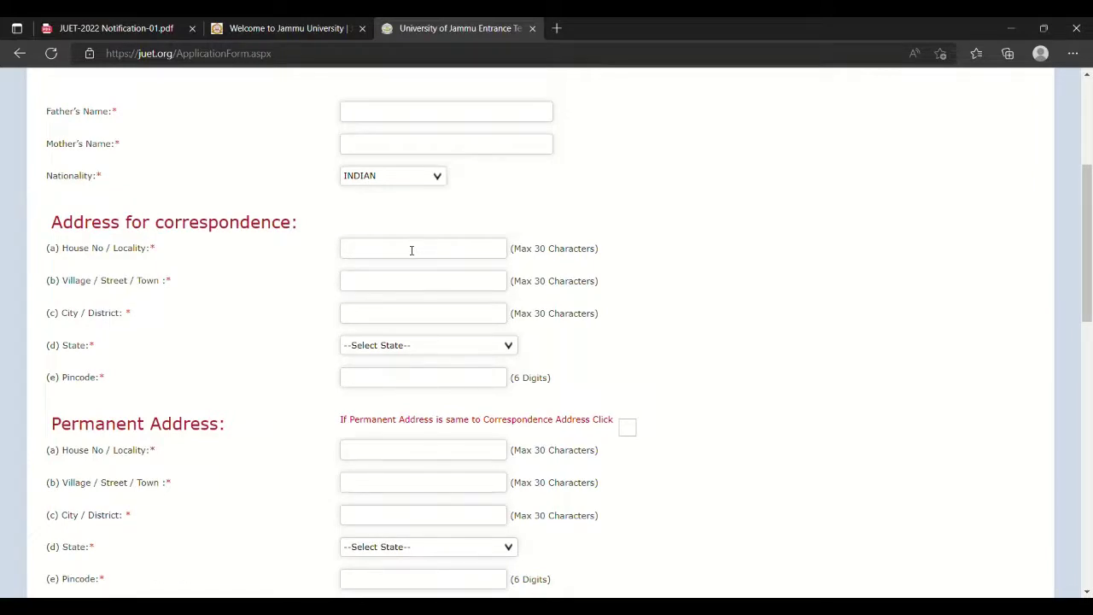
# Enter 'NEAR HIGH SCHOOL RAMPUR' as the correspondence house number and locality.
pyautogui.click(364, 256)
pyautogui.write('NEAR H')
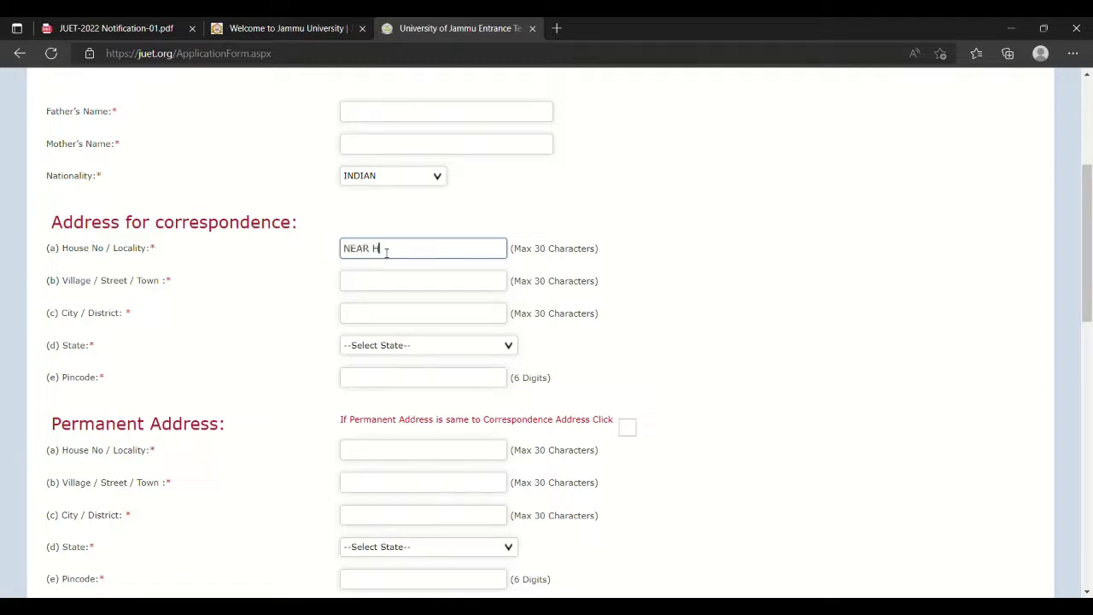
pyautogui.write('IGH SCHOOL RAMPUR')
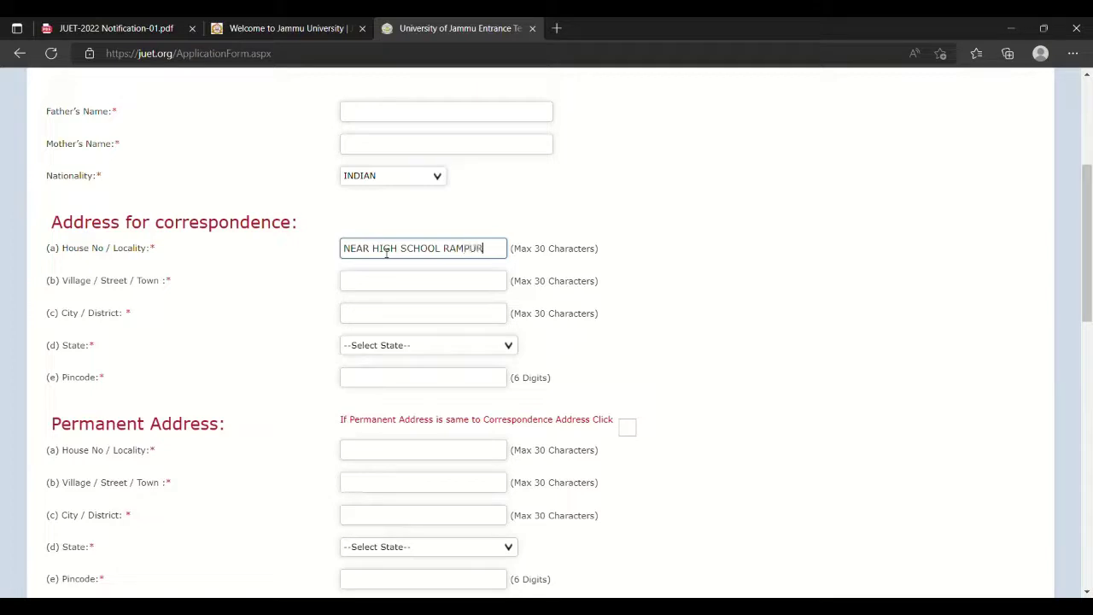
pyautogui.click(372, 288)
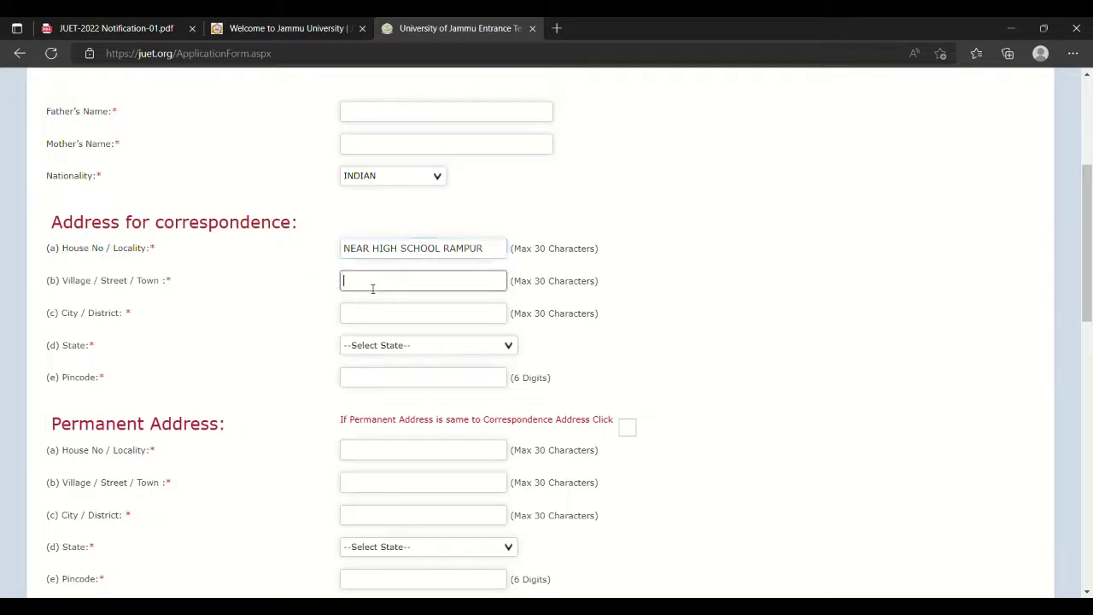
pyautogui.click(306, 324)
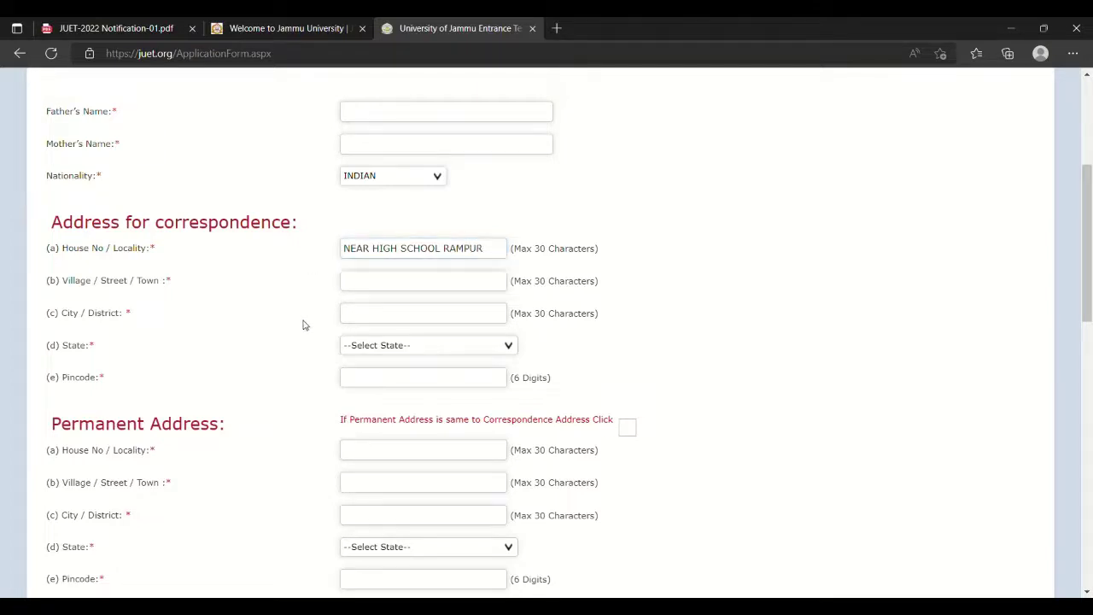
# Set the correspondence address state to Jammu & Kashmir.
pyautogui.click(374, 321)
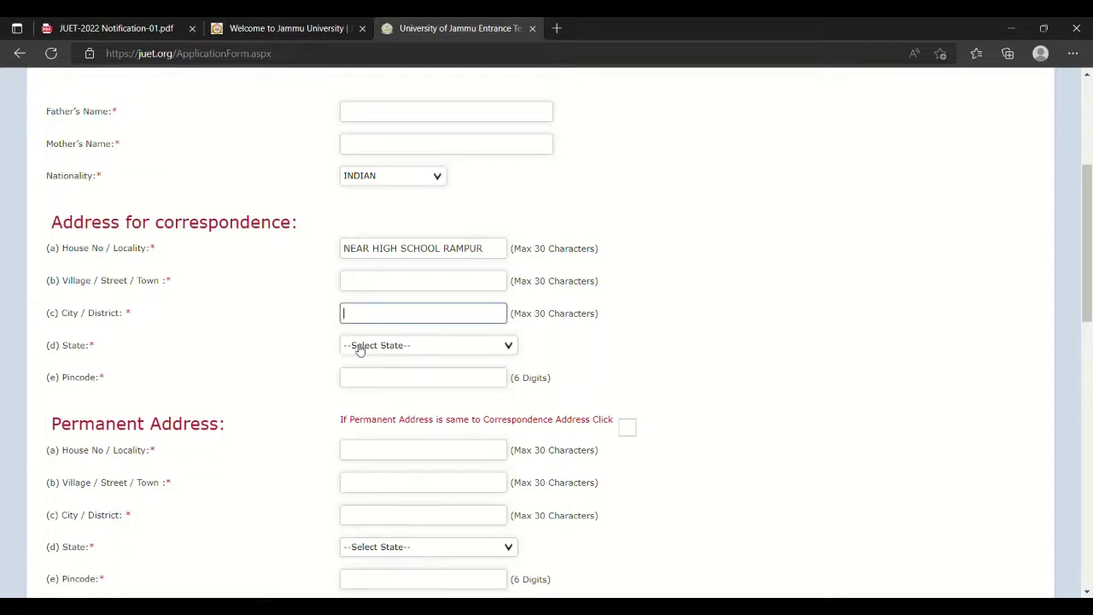
pyautogui.click(358, 348)
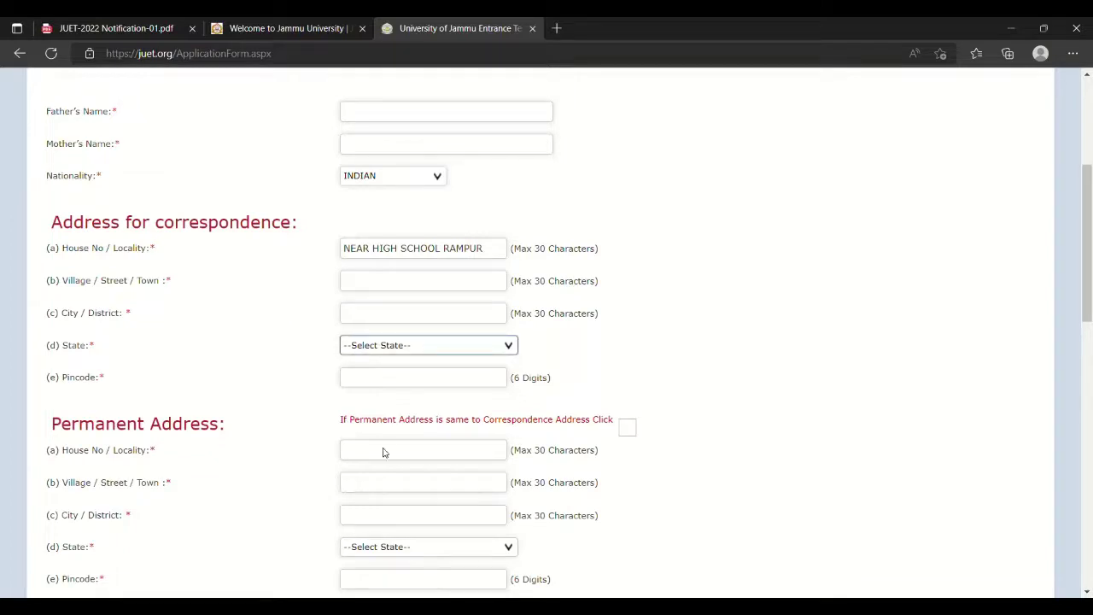
pyautogui.press('j')
pyautogui.scroll(-1, 290, 352)
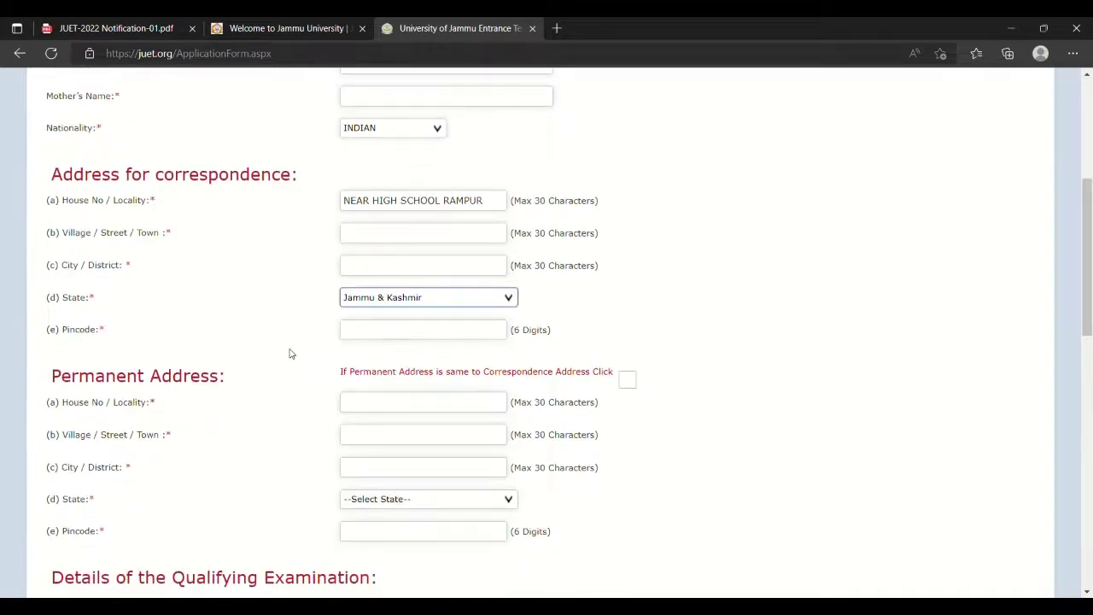
pyautogui.click(402, 334)
pyautogui.scroll(-3, 319, 327)
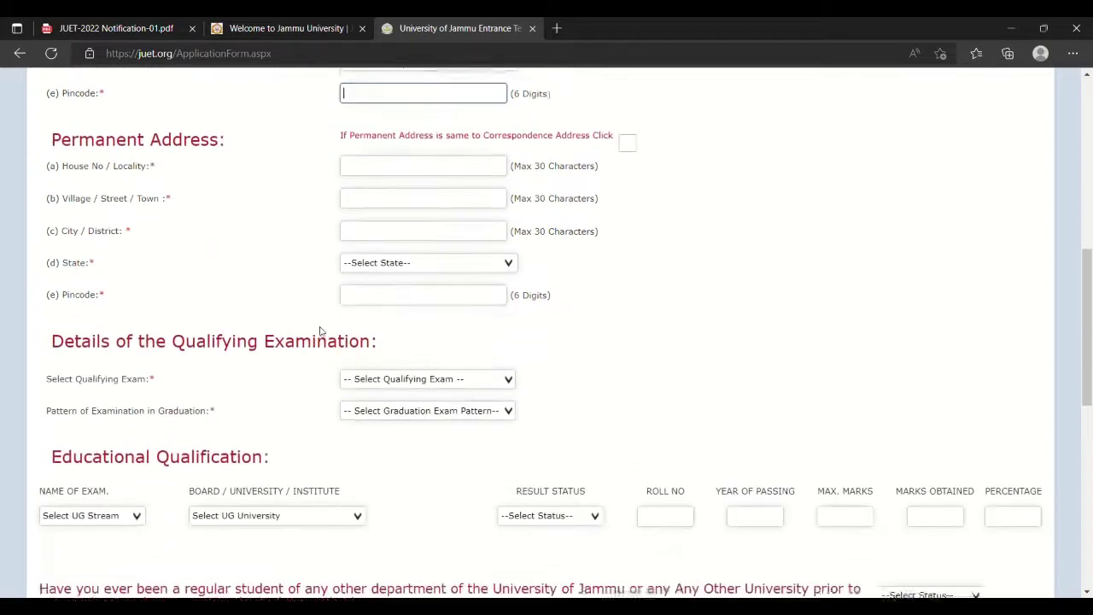
pyautogui.scroll(1, 328, 248)
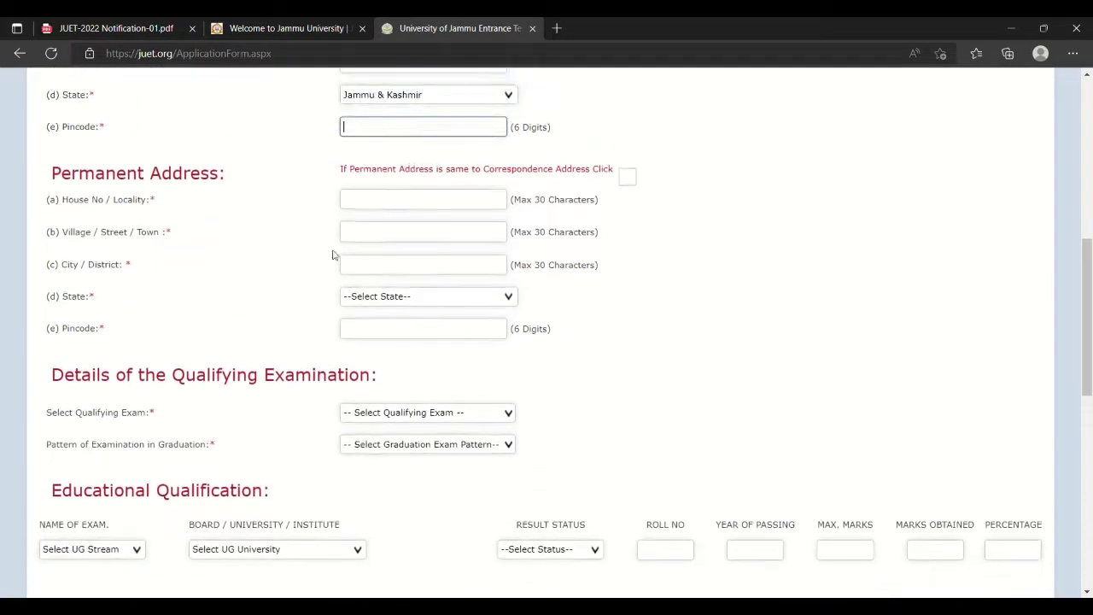
# Tick the same-as-correspondence box so the permanent address copies the Rampur locality and Jammu & Kashmir.
pyautogui.click(627, 179)
pyautogui.scroll(2, 645, 183)
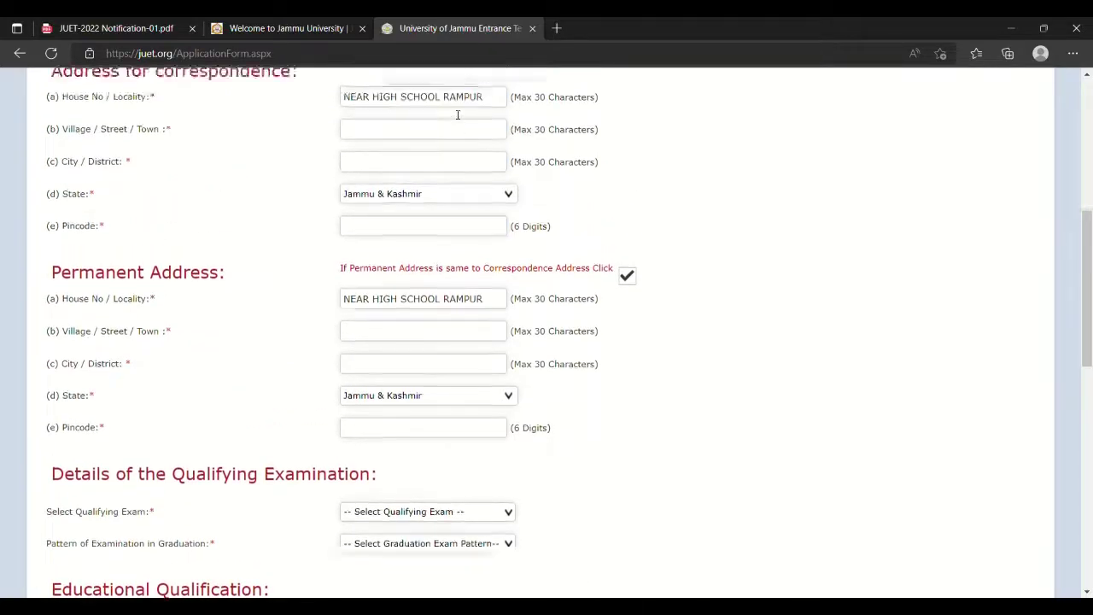
pyautogui.scroll(2, 457, 113)
pyautogui.scroll(-1, 444, 290)
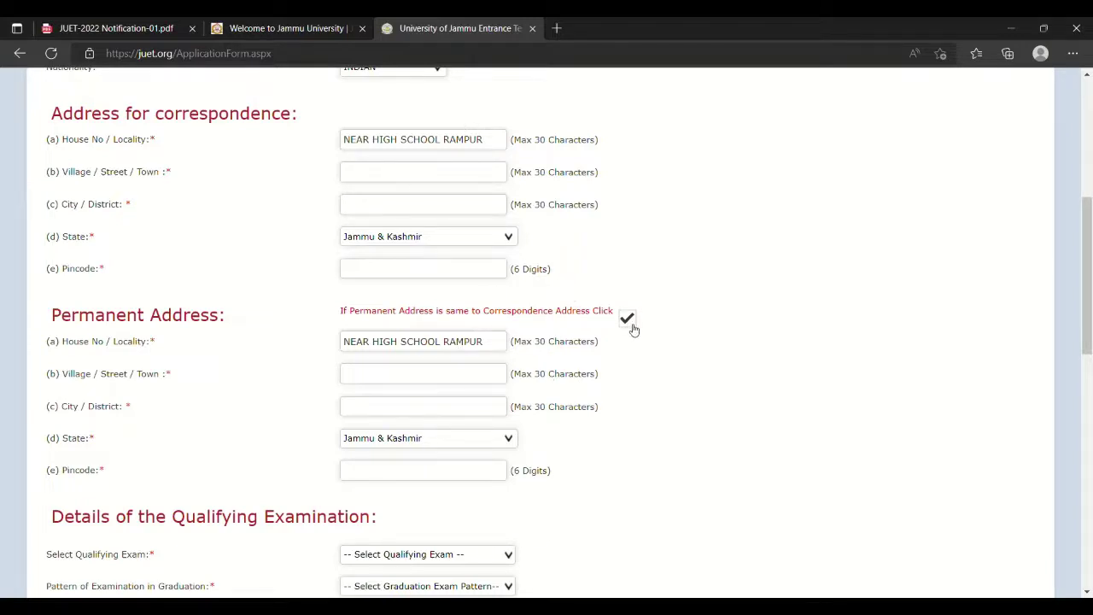
pyautogui.scroll(-2, 649, 337)
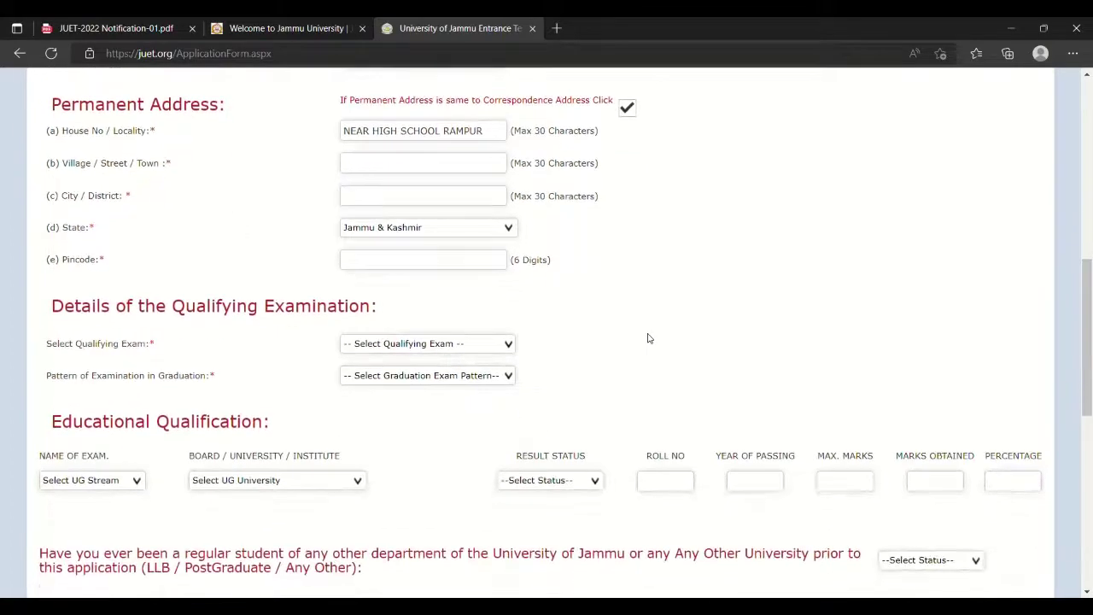
pyautogui.scroll(-1, 647, 338)
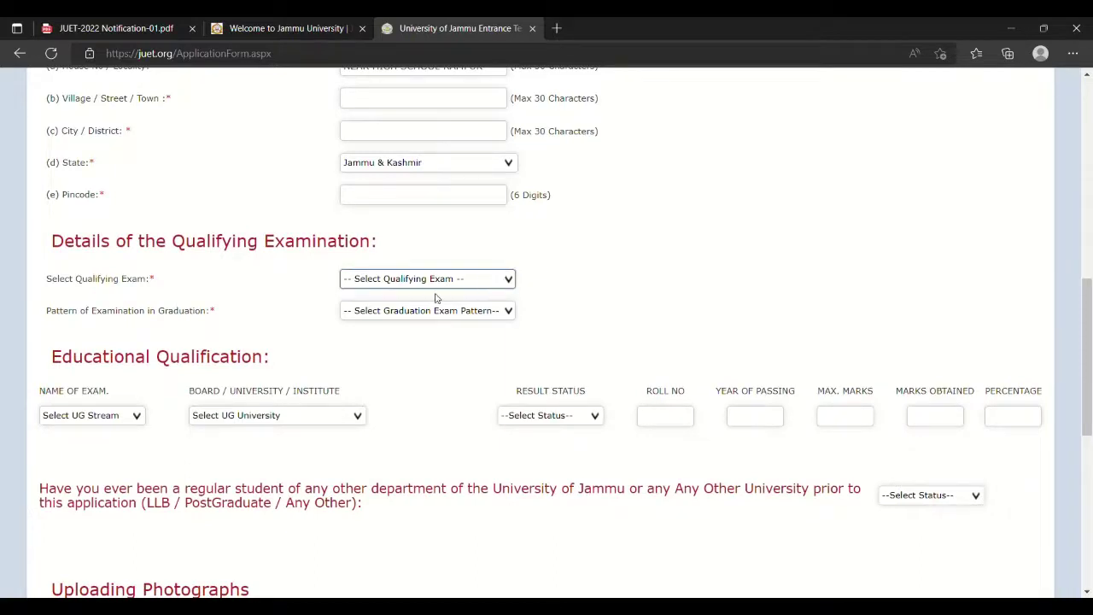
# Choose Graduation with the 10+2+3 pattern and B.A. as the UG stream.
pyautogui.click(413, 309)
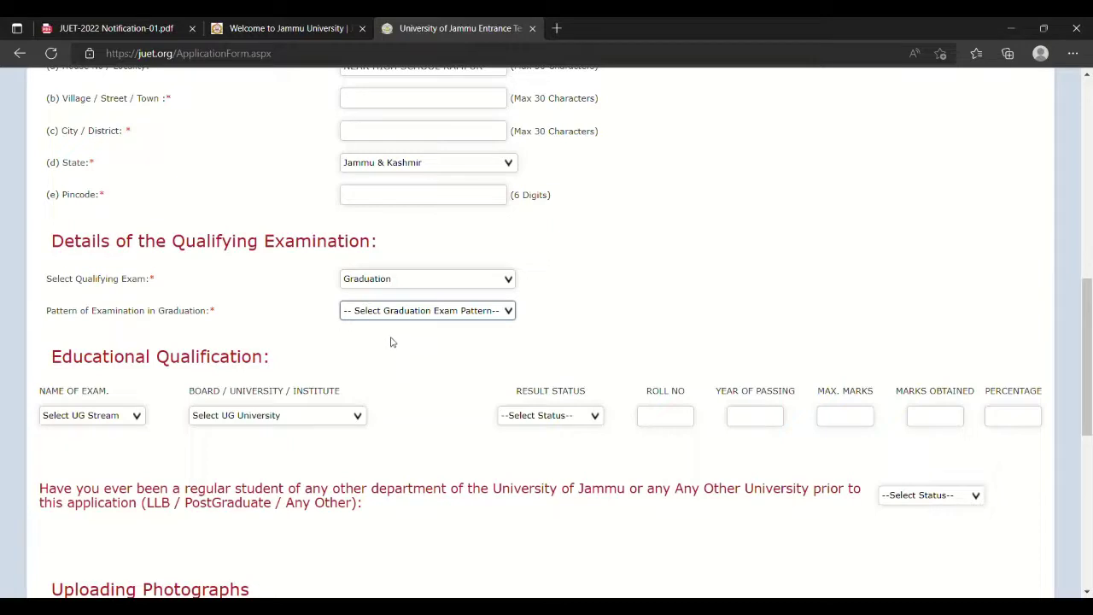
pyautogui.press('Down')
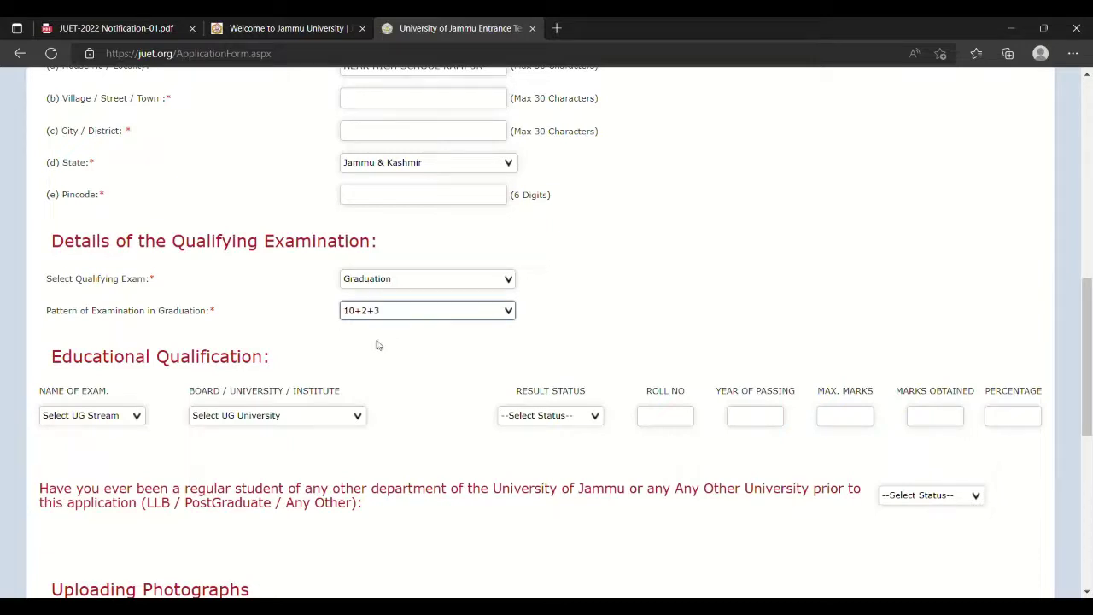
pyautogui.scroll(-1, 120, 394)
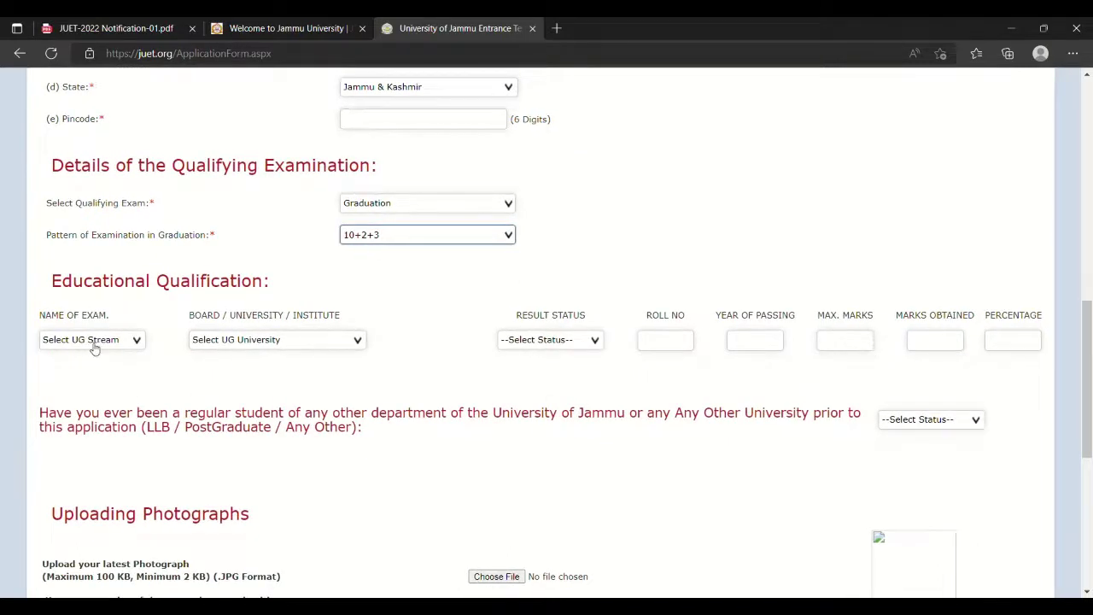
pyautogui.click(134, 342)
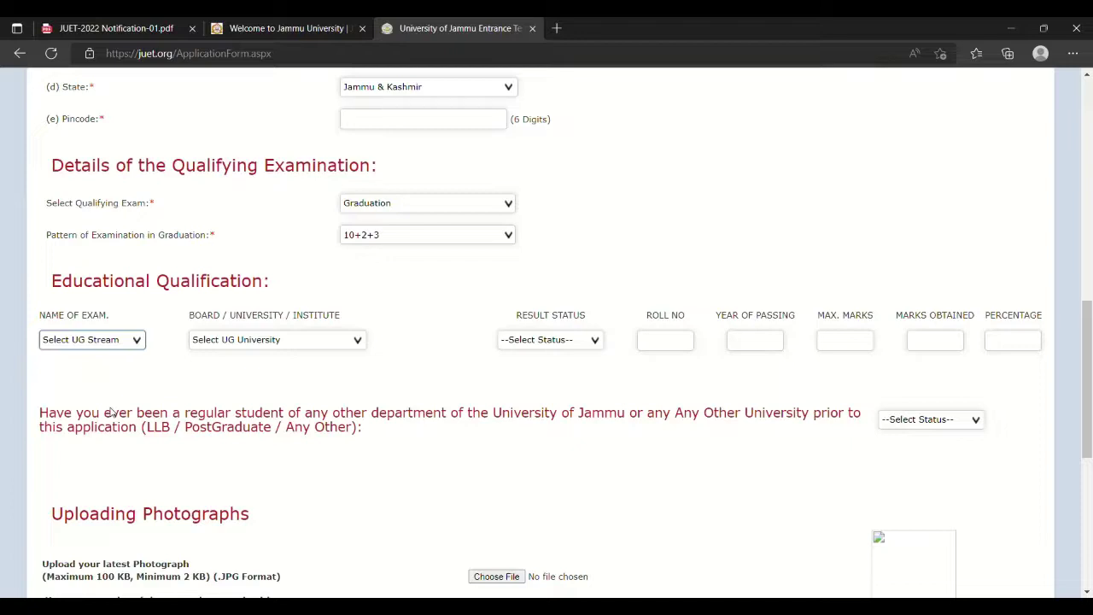
pyautogui.click(146, 375)
# Select University of Jammu and Appeared status, then enter the roll number and passing year 2022.
pyautogui.press('Tab')
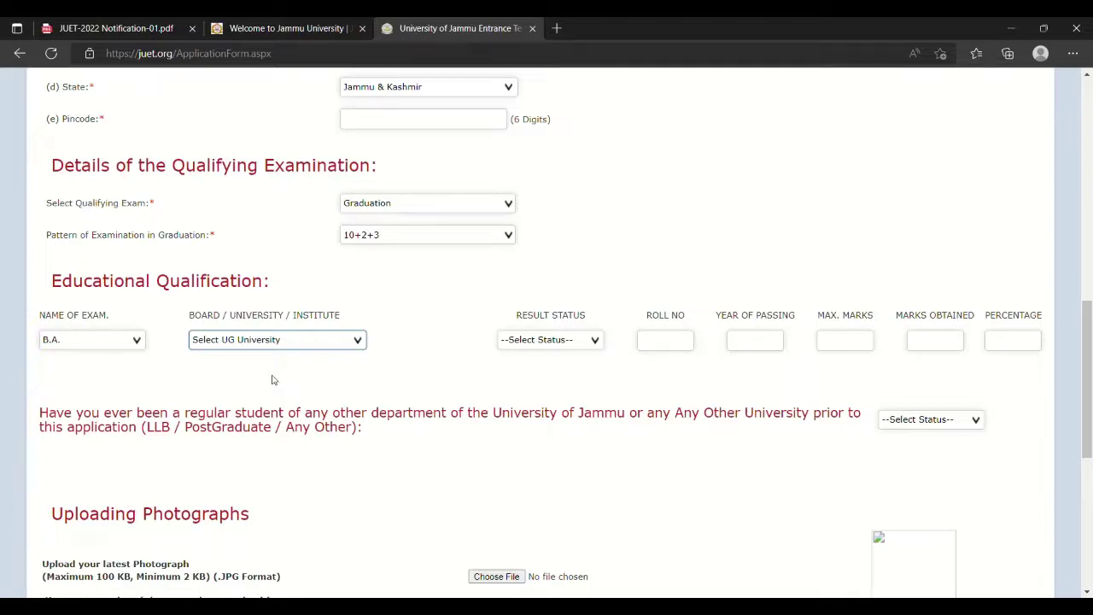
pyautogui.click(335, 369)
pyautogui.click(593, 339)
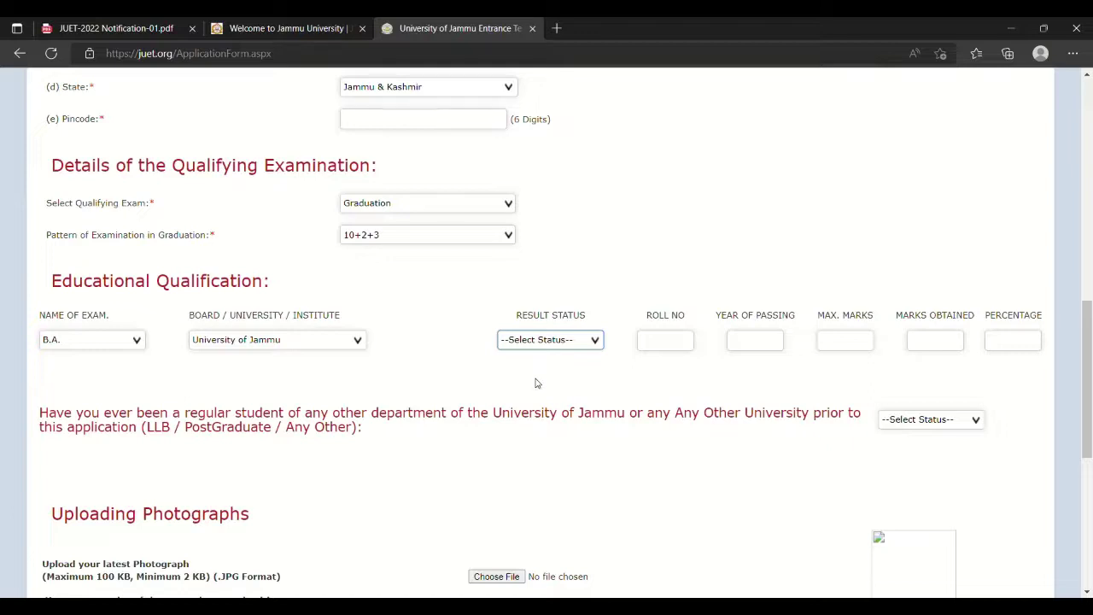
pyautogui.click(537, 383)
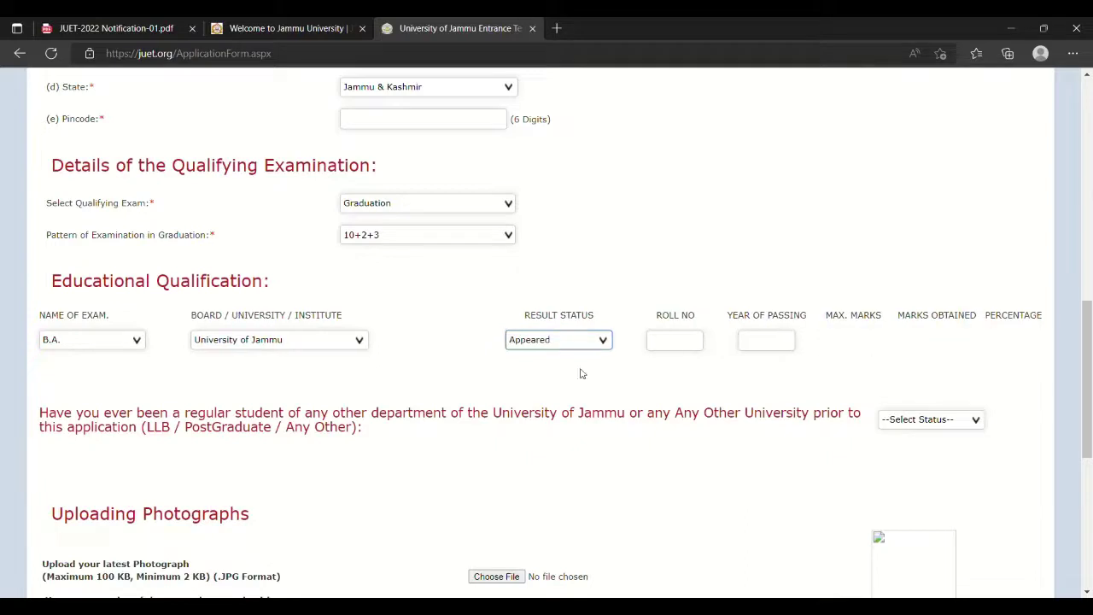
pyautogui.click(676, 348)
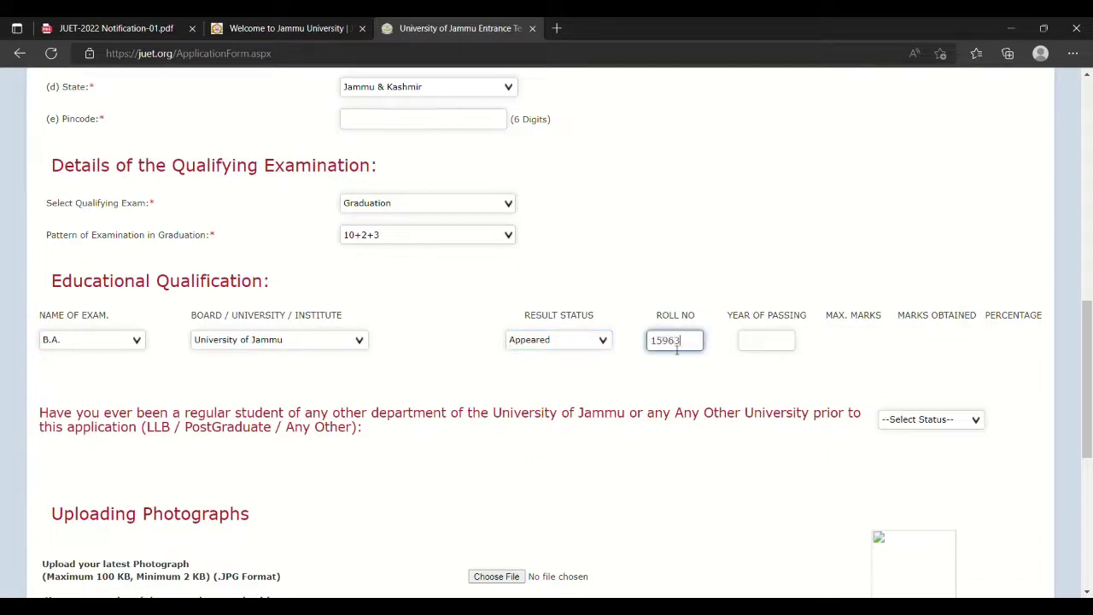
pyautogui.click(766, 344)
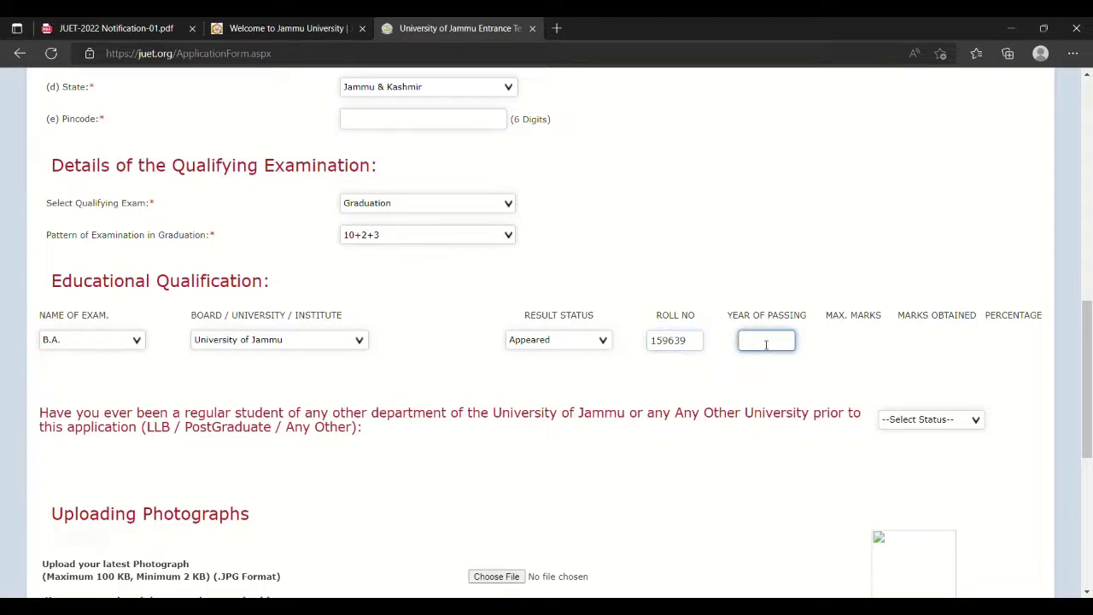
pyautogui.write('2022')
pyautogui.scroll(-1, 790, 386)
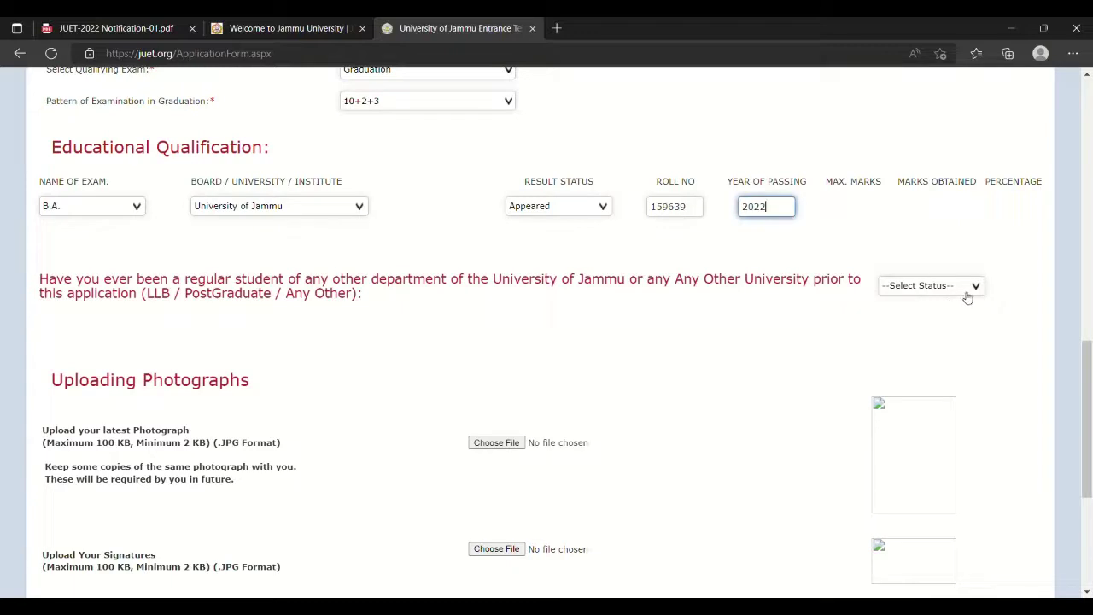
# Set the prior regular-student question to No after briefly picking Yes.
pyautogui.click(966, 295)
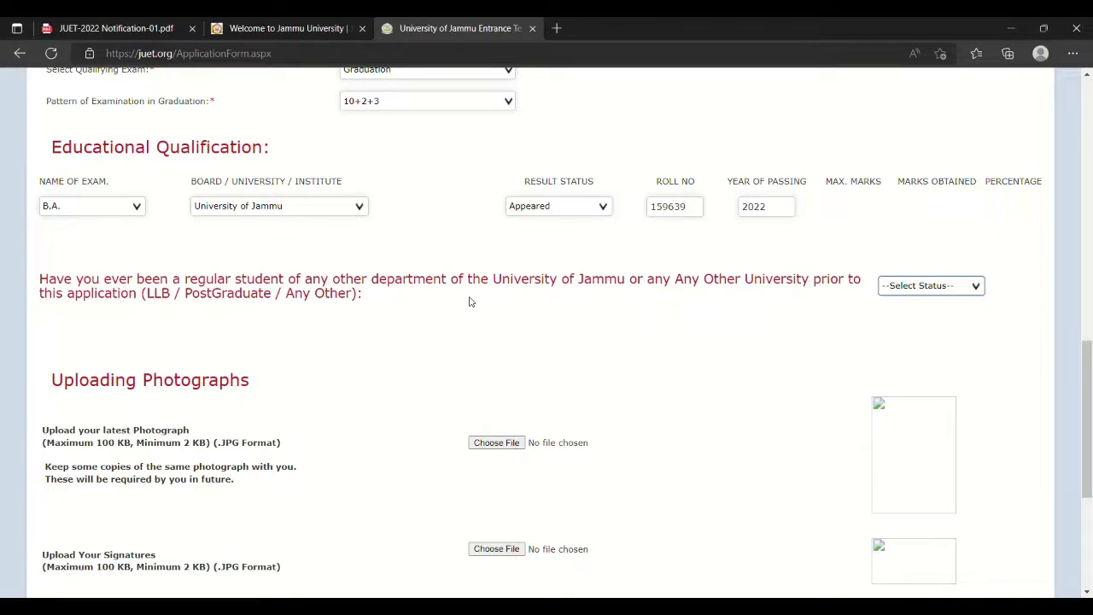
pyautogui.click(894, 318)
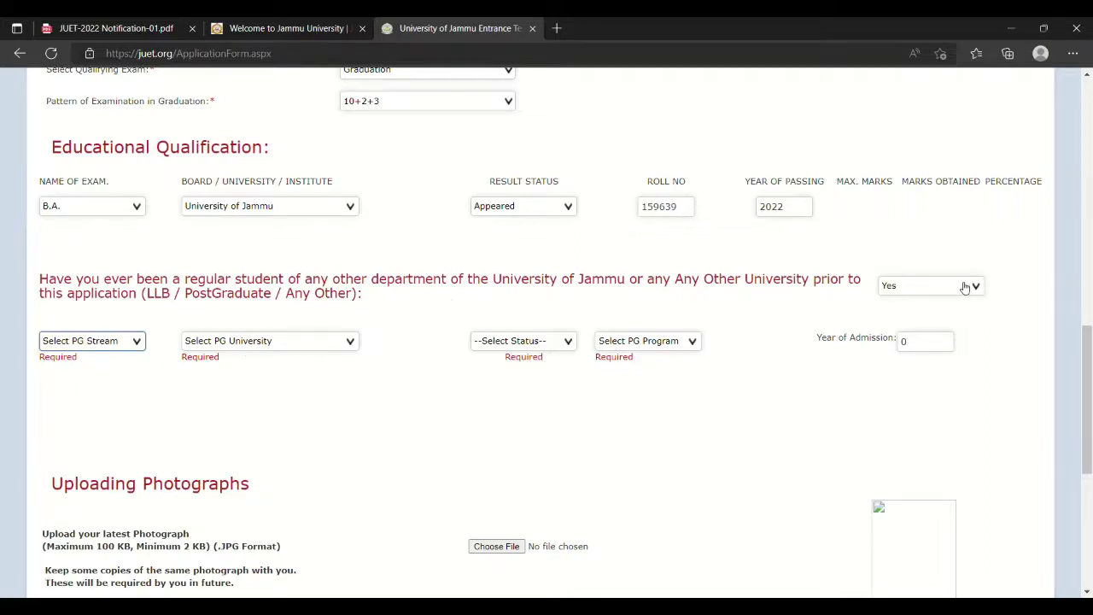
pyautogui.click(918, 329)
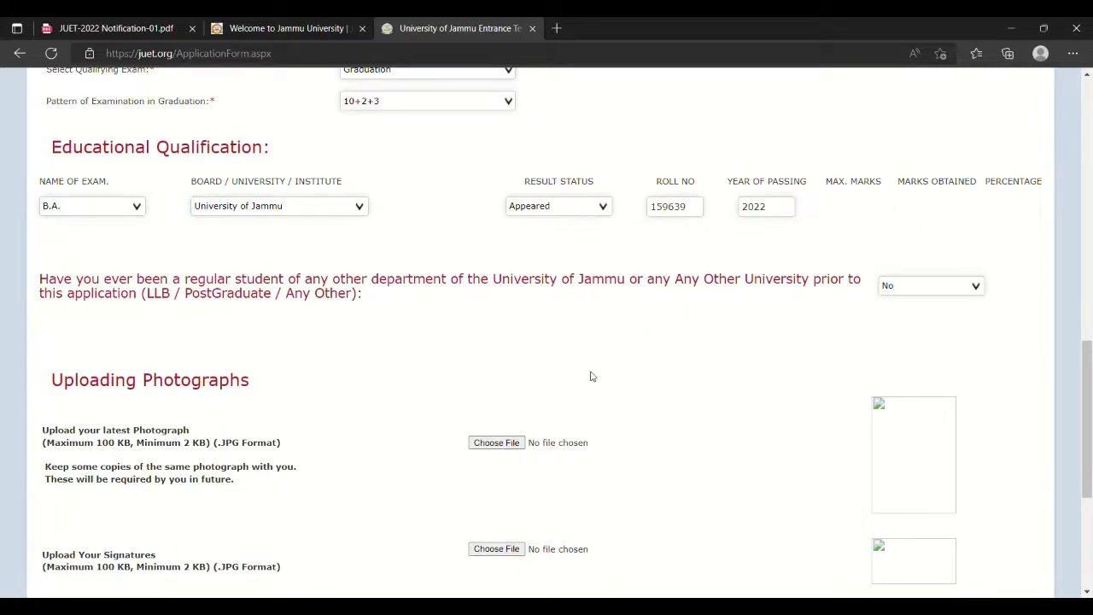
pyautogui.scroll(-3, 589, 376)
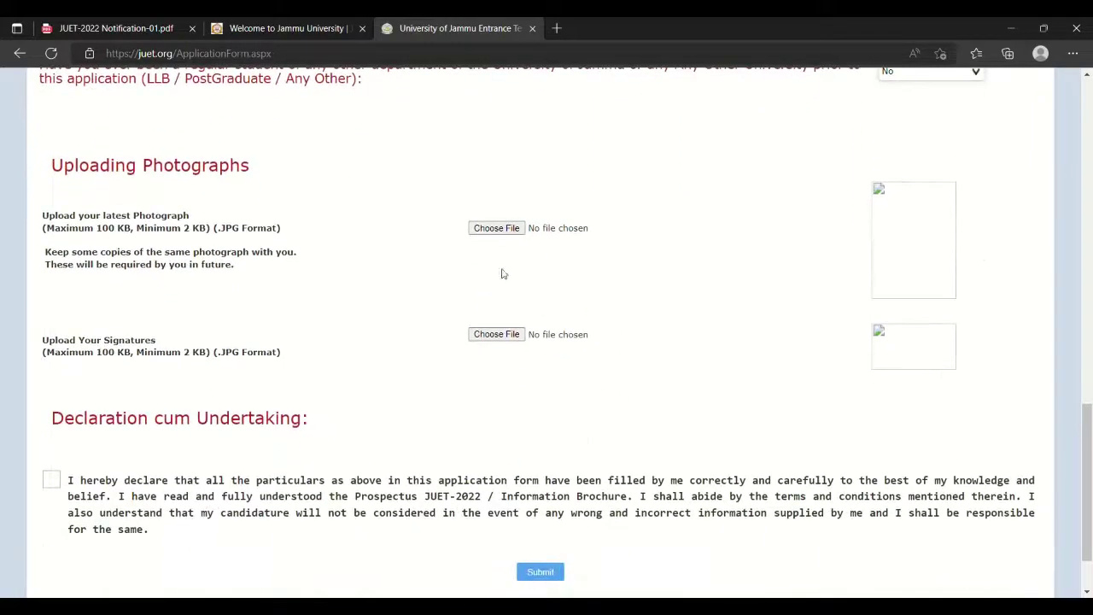
# Choose the photograph file and accept the declaration cum undertaking.
pyautogui.click(492, 231)
pyautogui.click(51, 483)
pyautogui.scroll(-1, 96, 492)
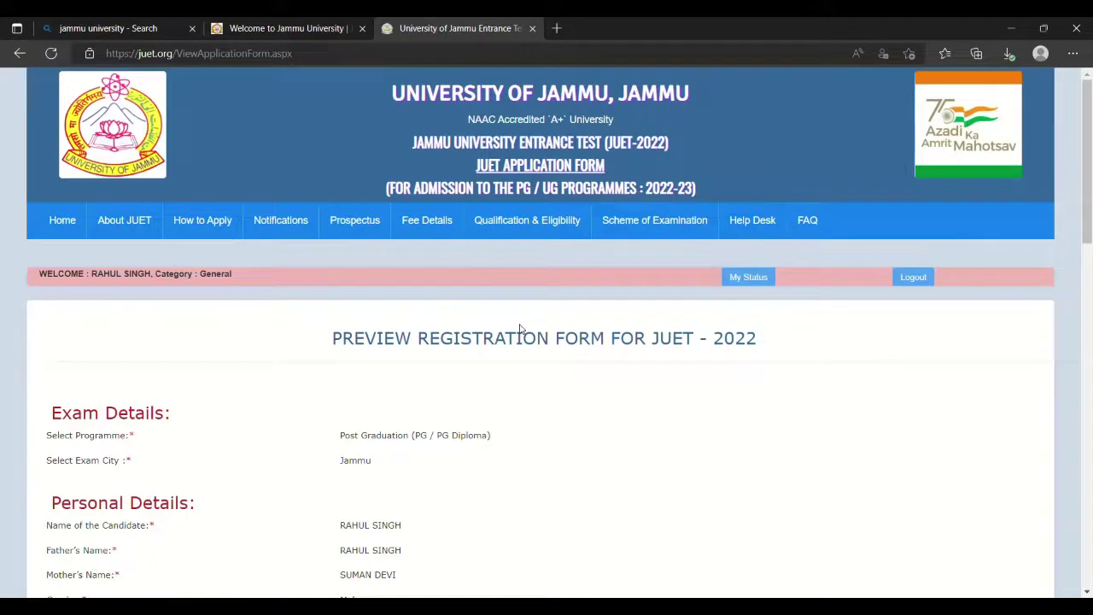
pyautogui.scroll(-1, 521, 328)
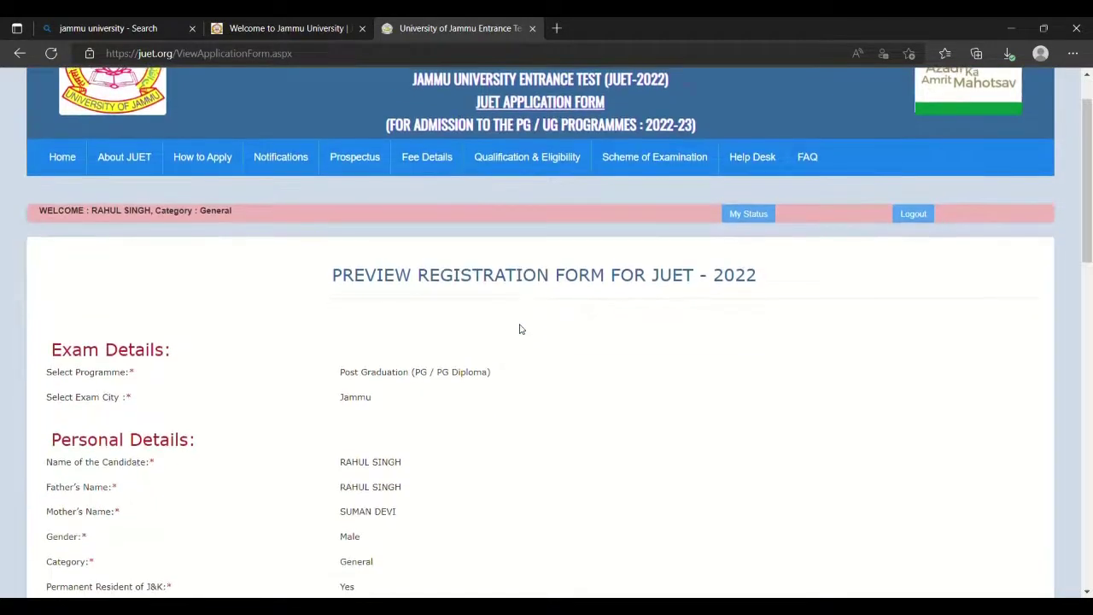
pyautogui.scroll(-3, 521, 328)
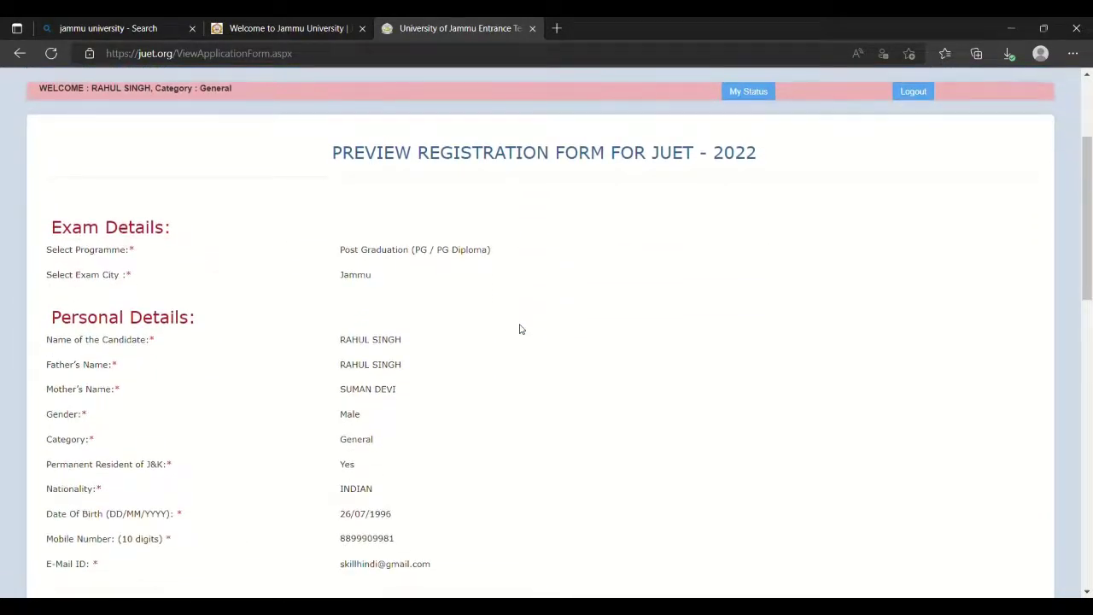
pyautogui.scroll(1, 521, 329)
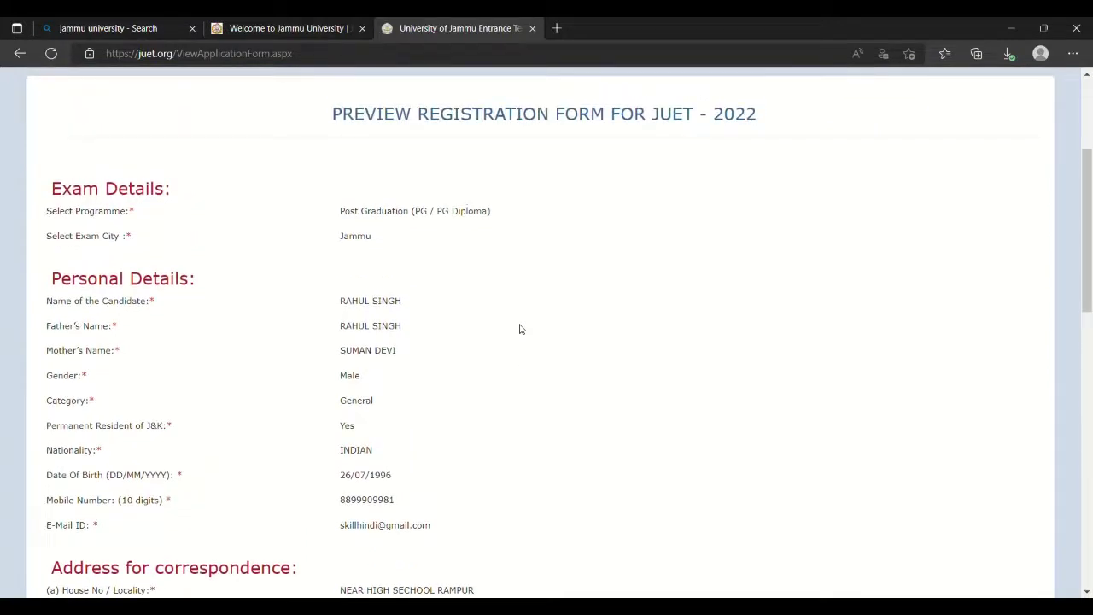
pyautogui.scroll(-9, 520, 329)
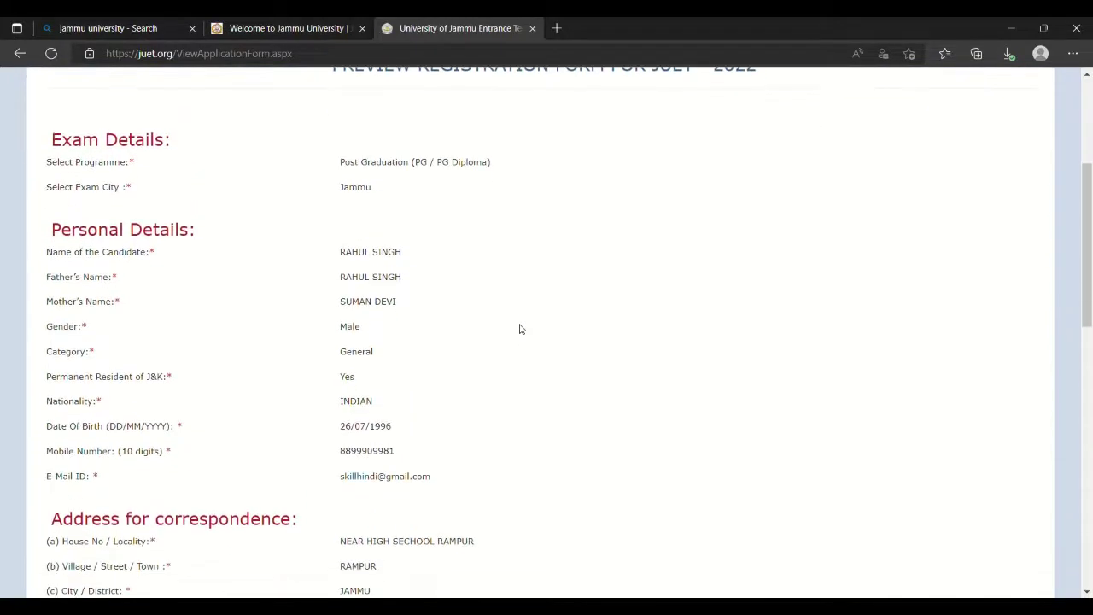
pyautogui.scroll(-2, 520, 329)
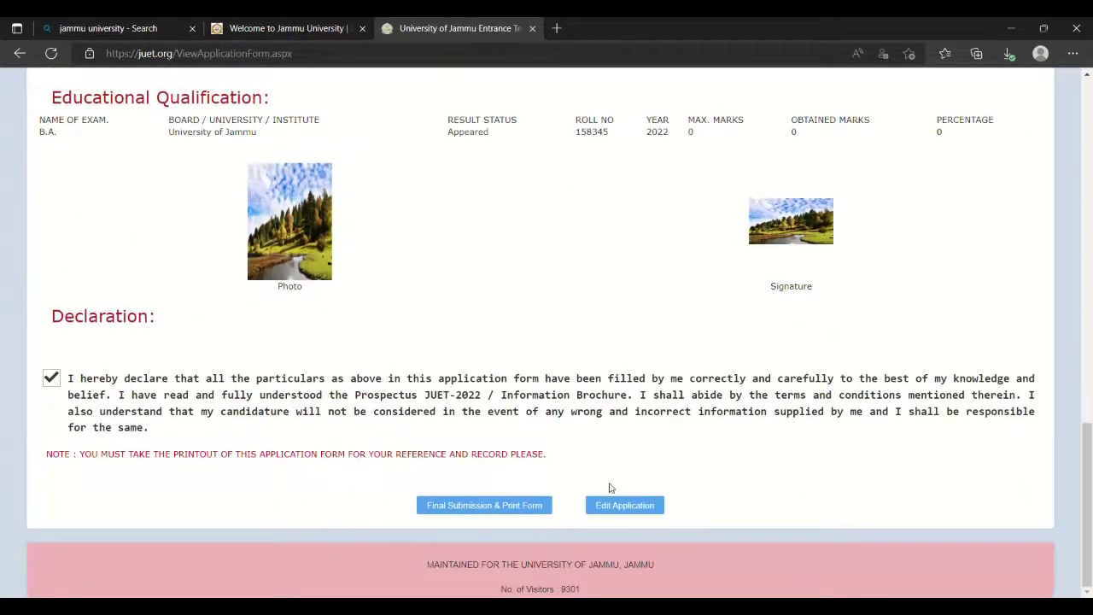
pyautogui.scroll(10, 554, 276)
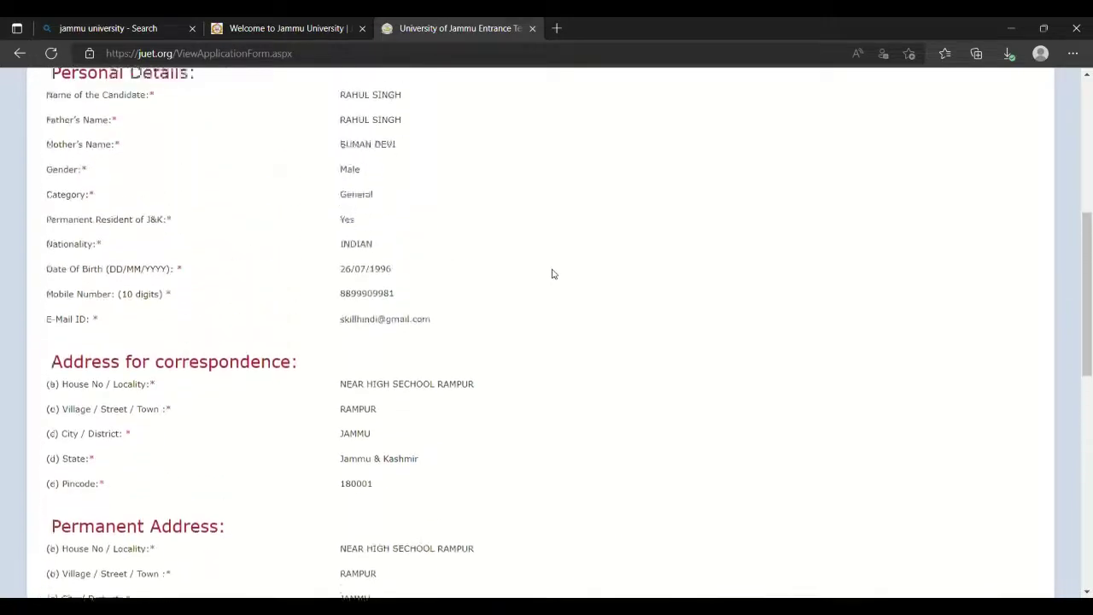
pyautogui.scroll(-5, 461, 261)
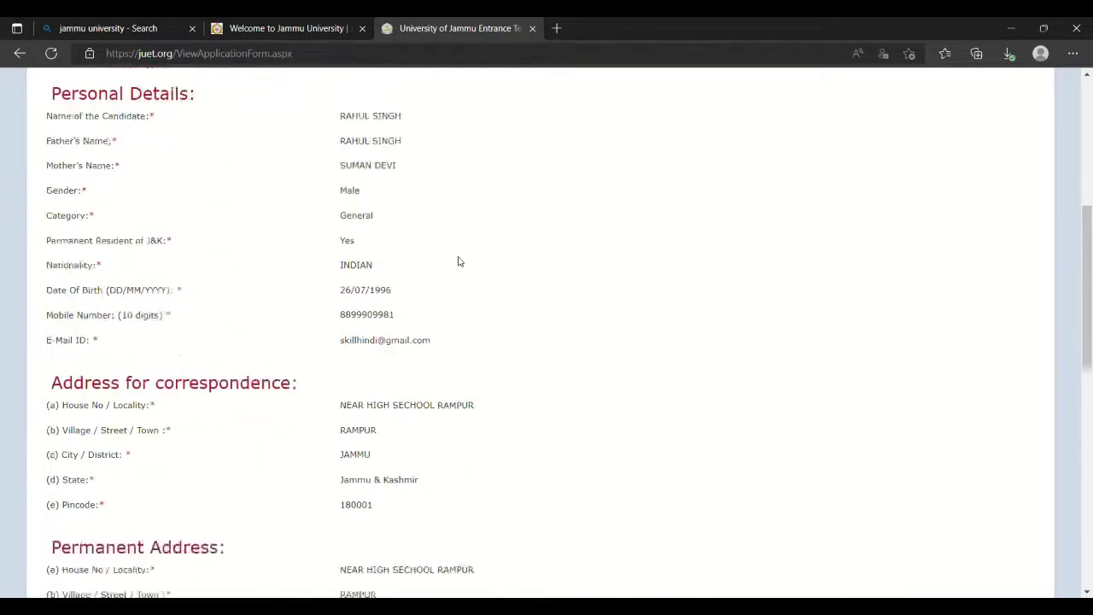
pyautogui.scroll(-4, 458, 262)
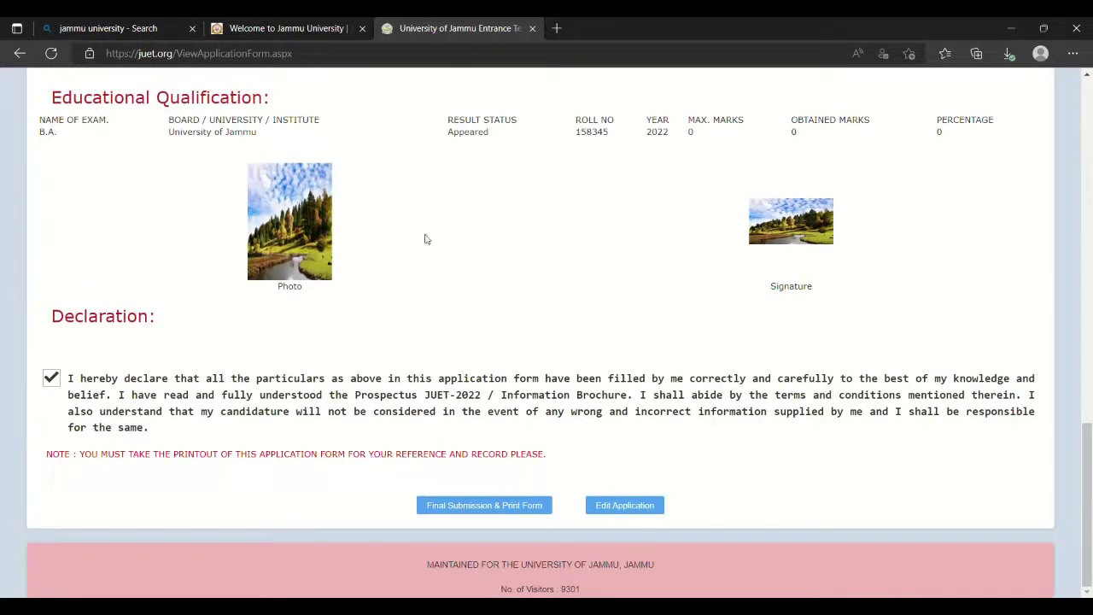
pyautogui.scroll(2, 447, 244)
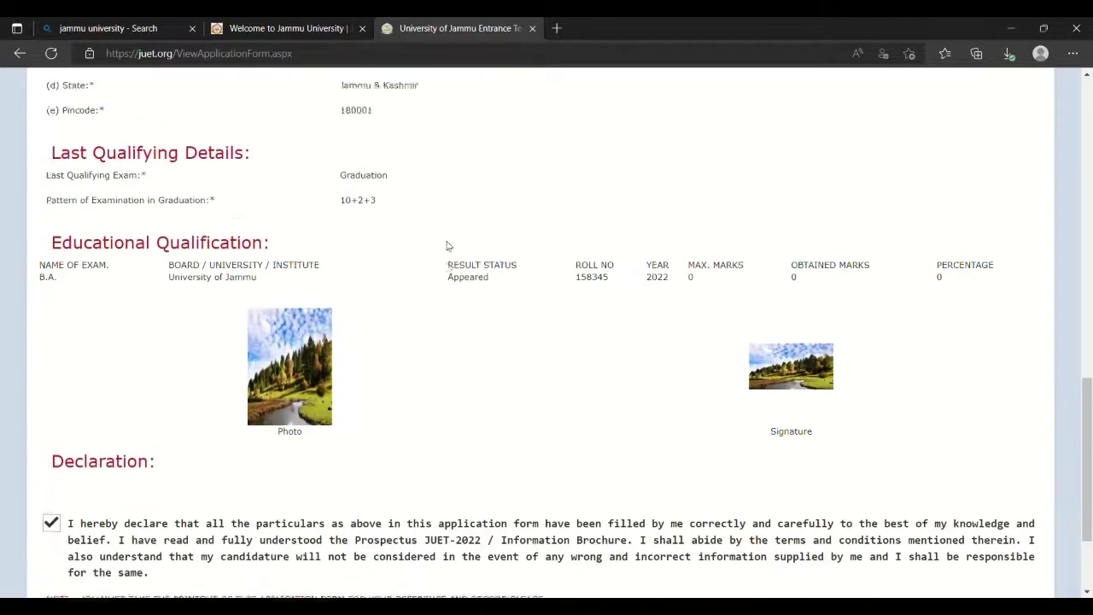
pyautogui.scroll(-2, 446, 244)
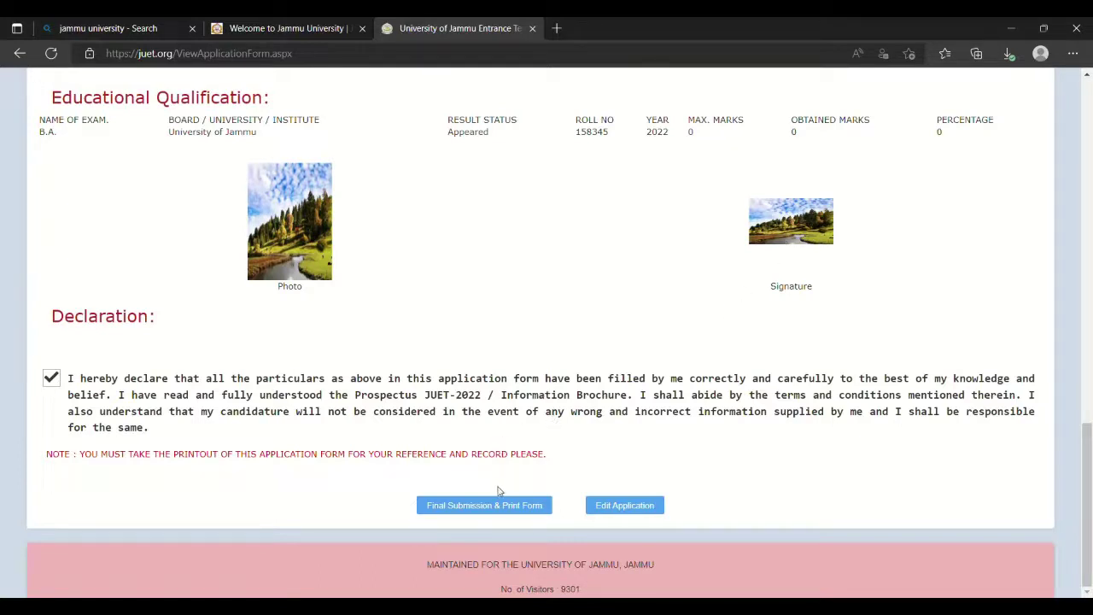
# Confirm final submission and proceed to paying the ₹850.00 fee online by card.
pyautogui.click(470, 510)
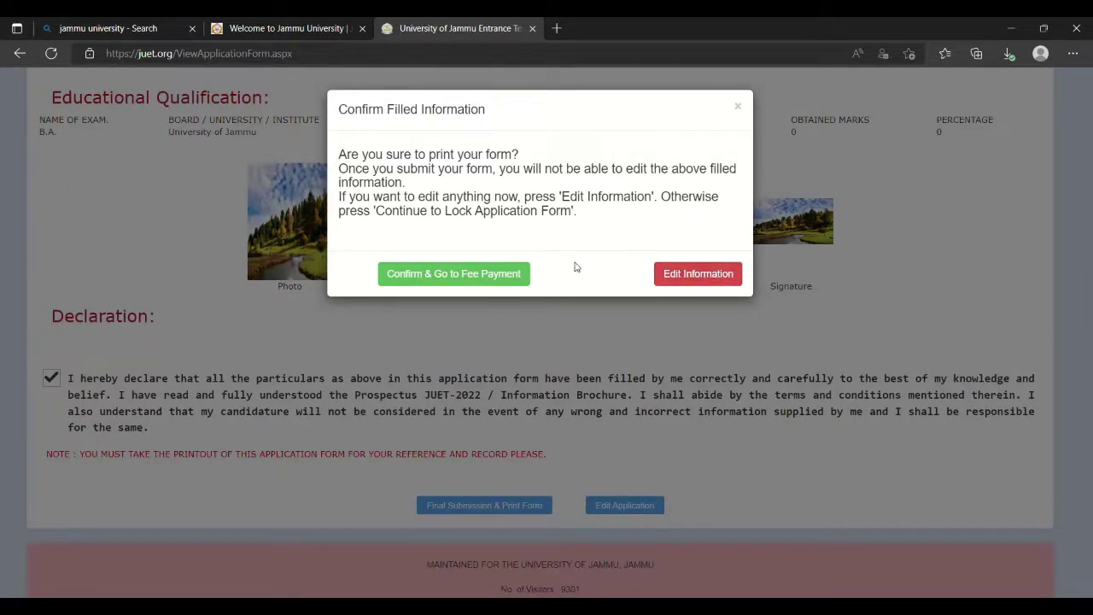
pyautogui.click(447, 274)
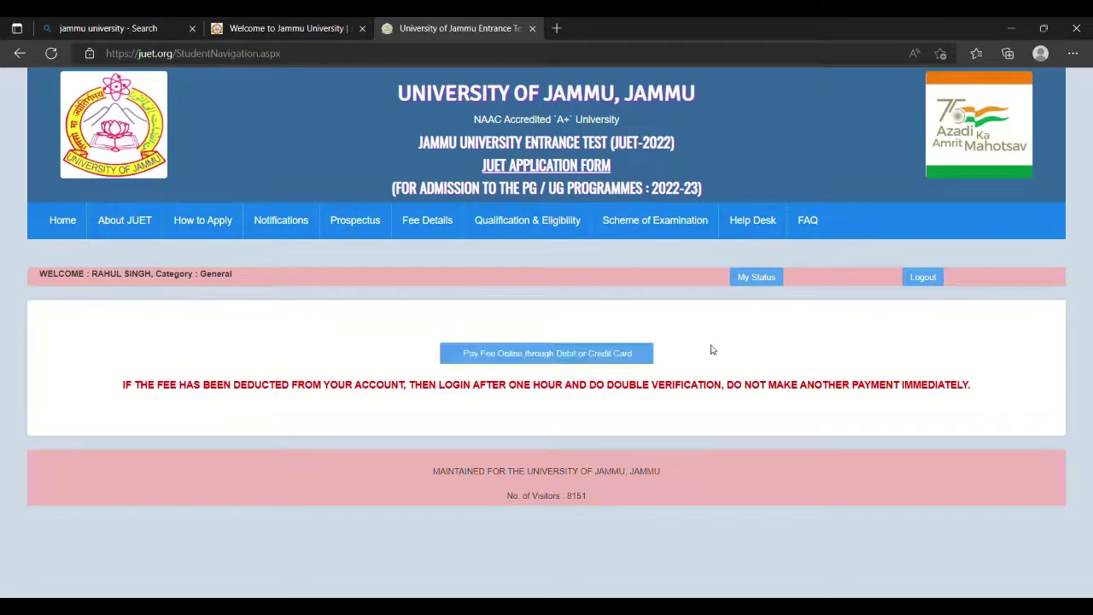
pyautogui.click(516, 362)
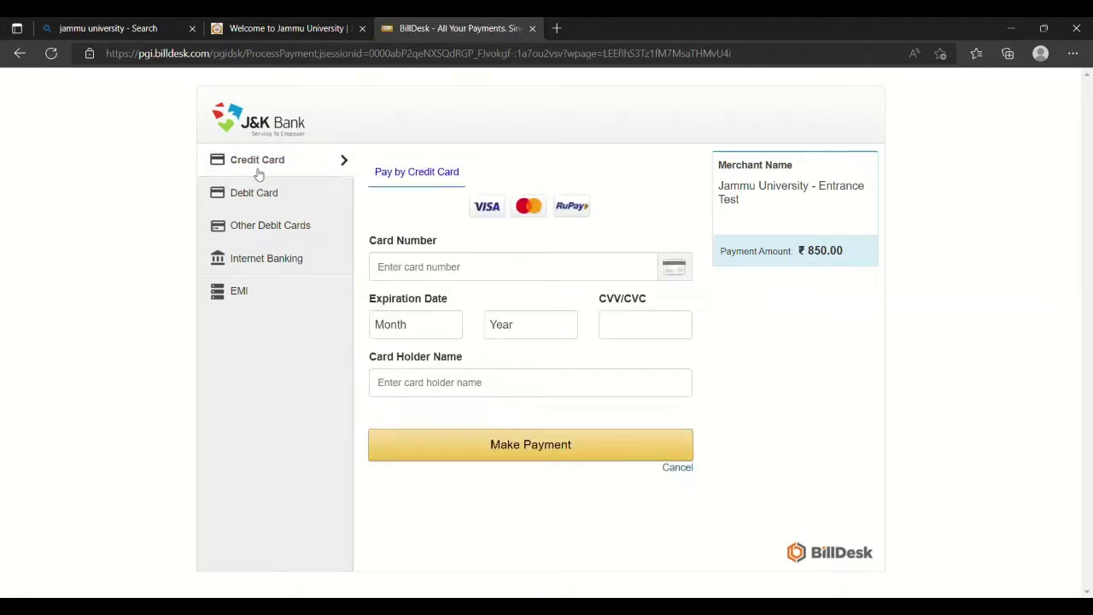
# Browse the Other Debit Cards and EMI options, ending on the Internet Banking bank list.
pyautogui.click(266, 235)
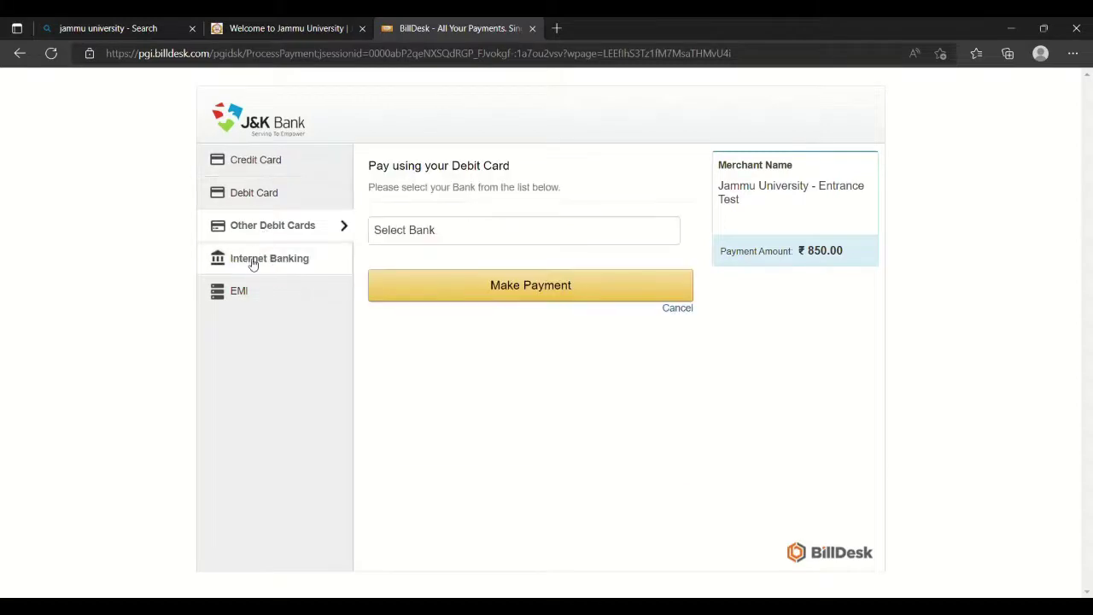
pyautogui.click(253, 268)
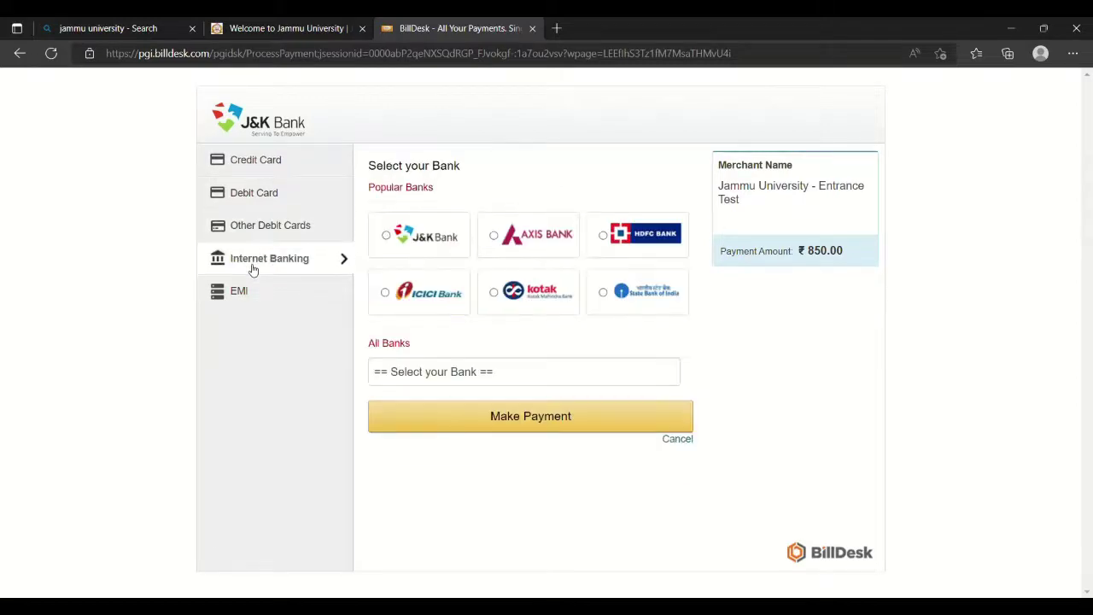
pyautogui.click(240, 298)
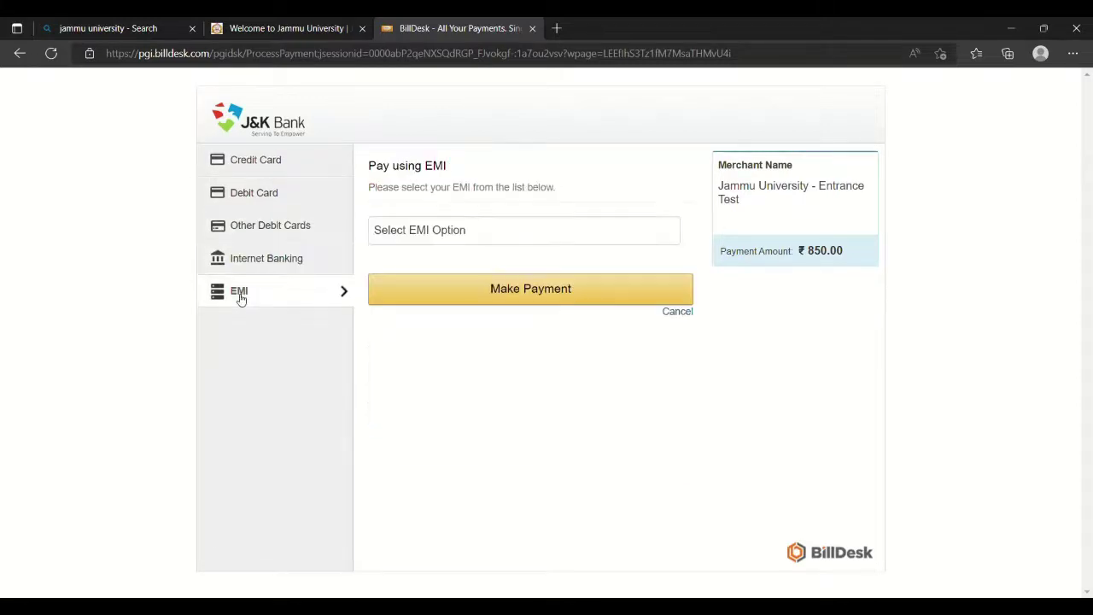
pyautogui.click(252, 269)
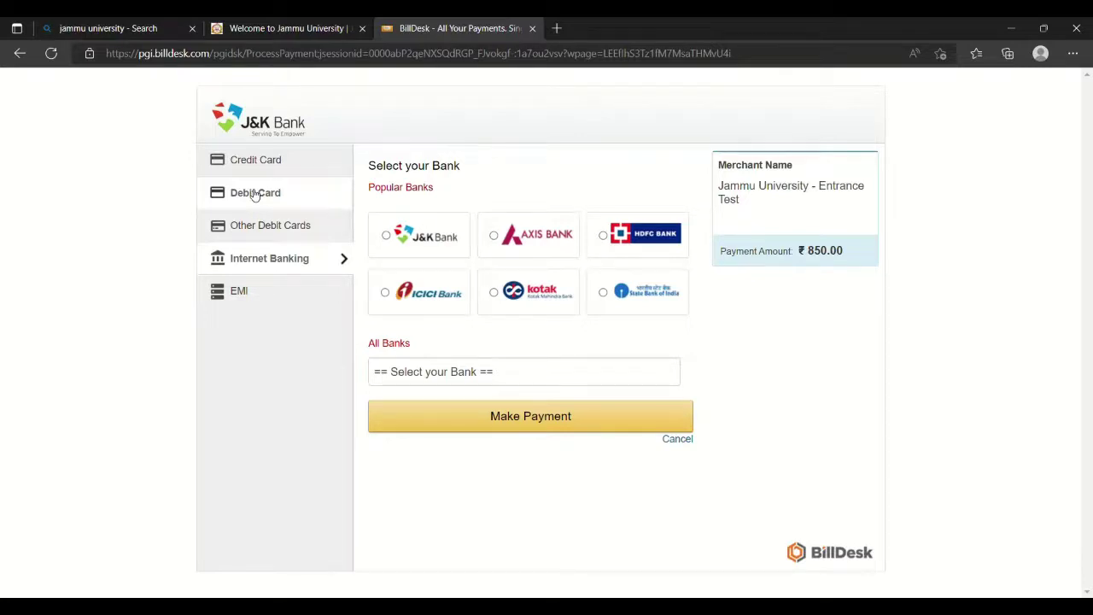
# Switch to Debit Card payment and step through the card number, expiry, CVV and holder name fields.
pyautogui.click(255, 195)
pyautogui.click(461, 280)
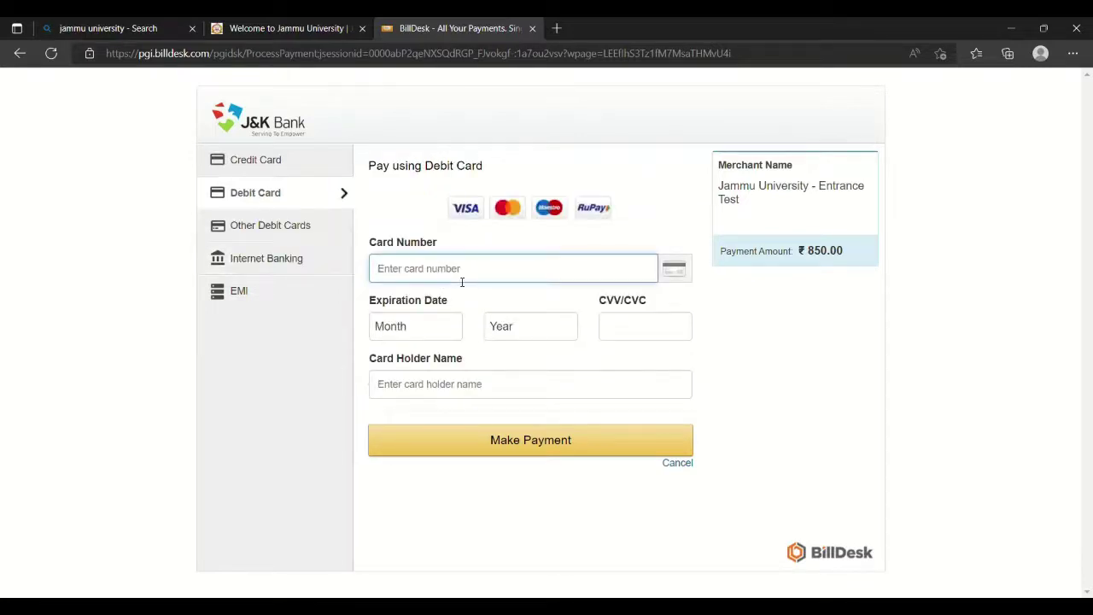
pyautogui.click(507, 333)
pyautogui.click(611, 328)
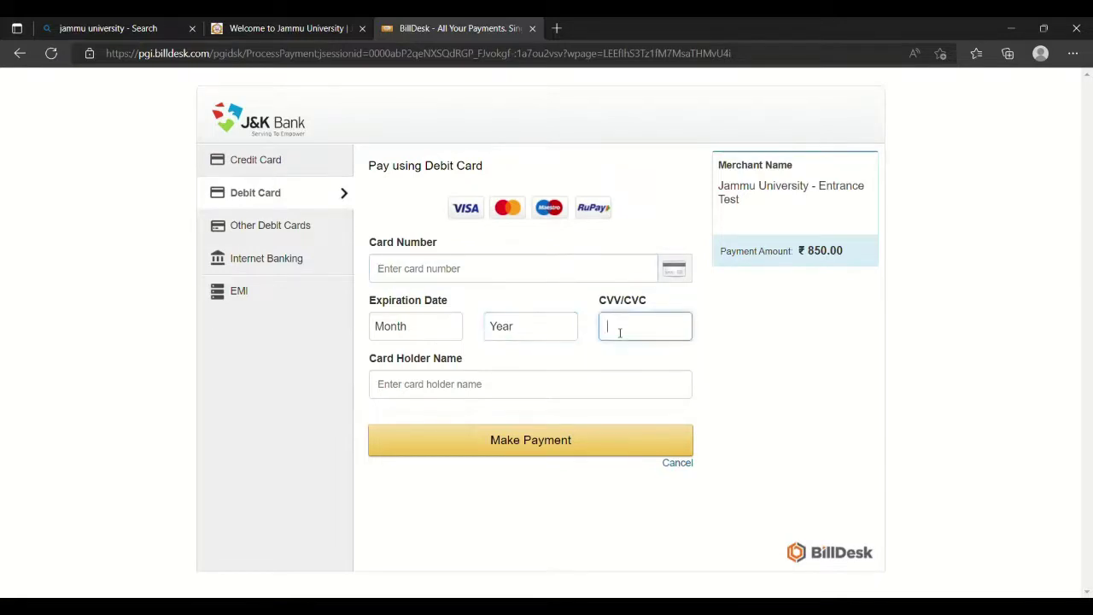
pyautogui.click(519, 382)
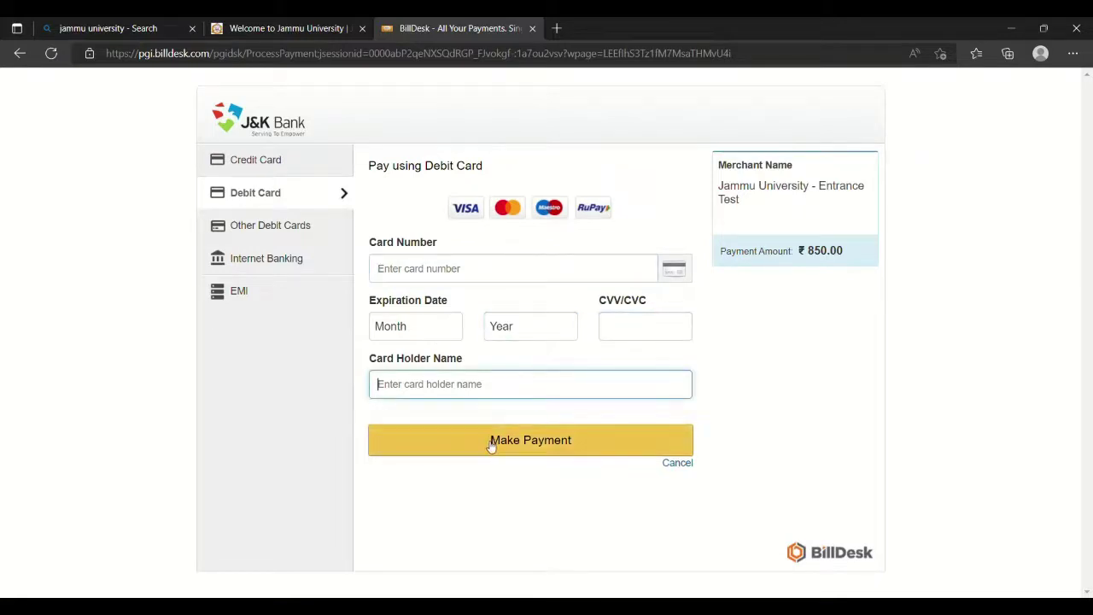